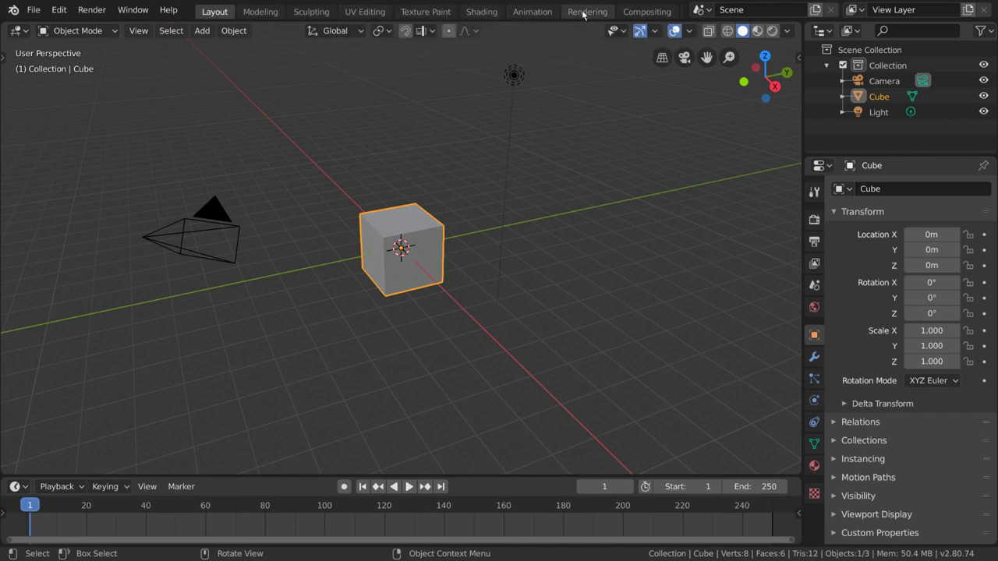
# Scroll through the workspace tab bar to reveal every tab, then switch to the Modeling workspace
pyautogui.scroll(-3, 633, 12)
pyautogui.scroll(-2, 634, 13)
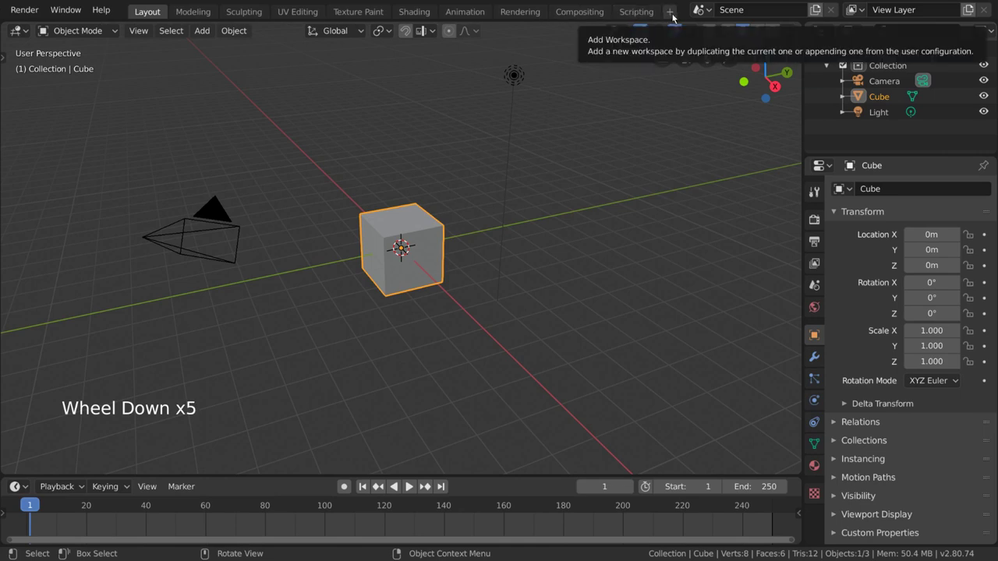
pyautogui.scroll(7, 671, 16)
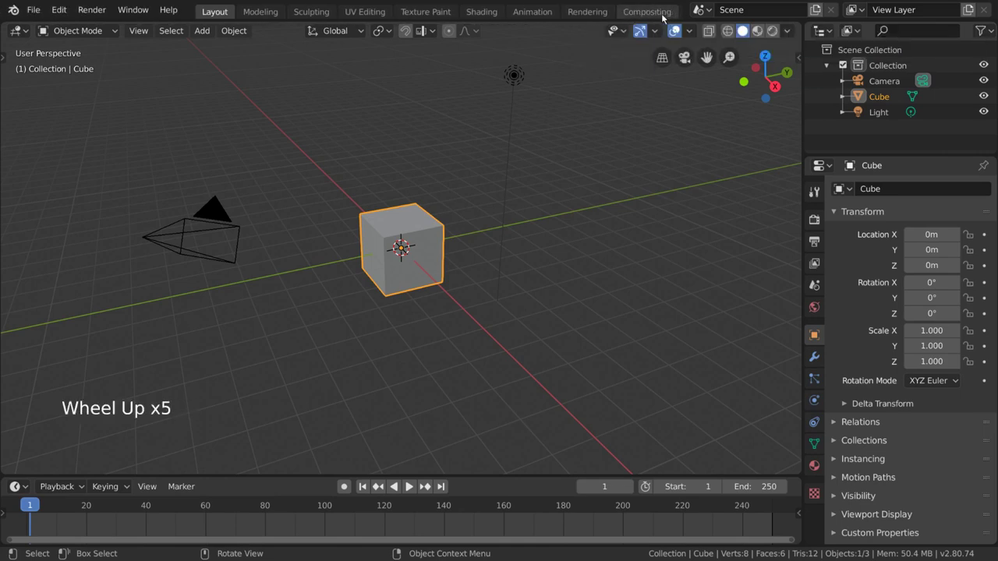
pyautogui.scroll(-3, 661, 17)
pyautogui.scroll(-6, 661, 17)
pyautogui.scroll(6, 660, 17)
pyautogui.scroll(-6, 659, 17)
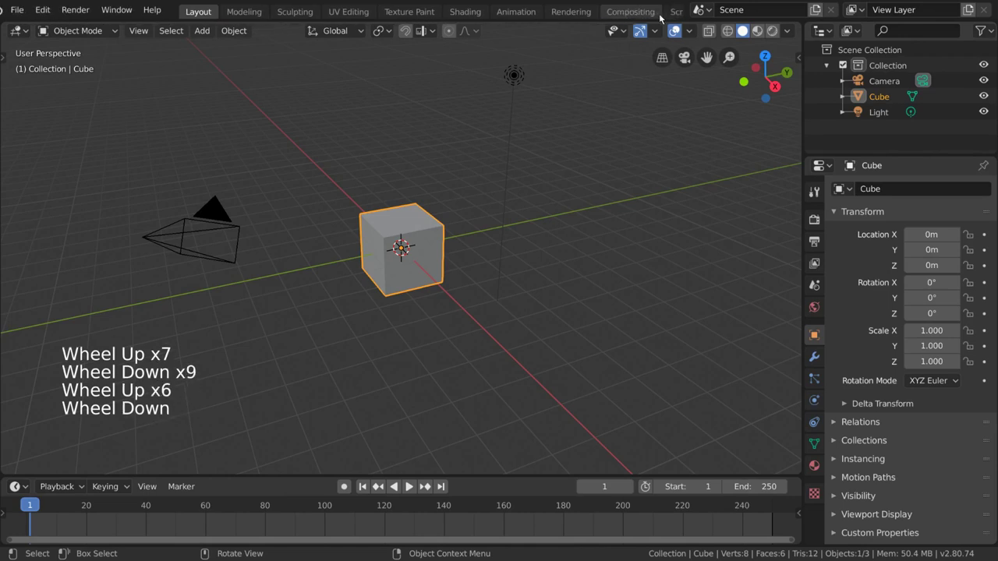
pyautogui.scroll(5, 659, 17)
pyautogui.moveTo(513, 19); pyautogui.dragTo(446, 54, button='middle')
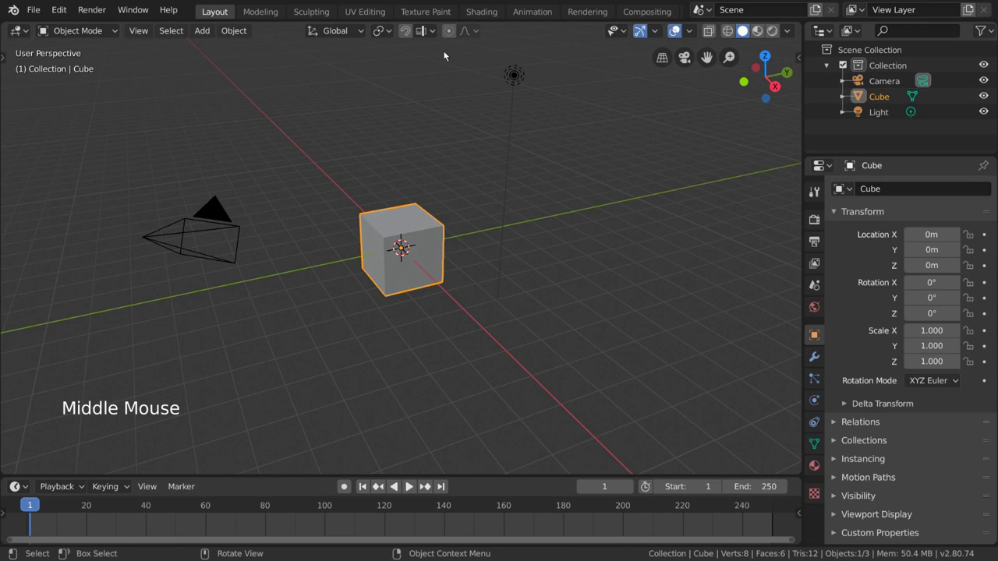
pyautogui.click(261, 11)
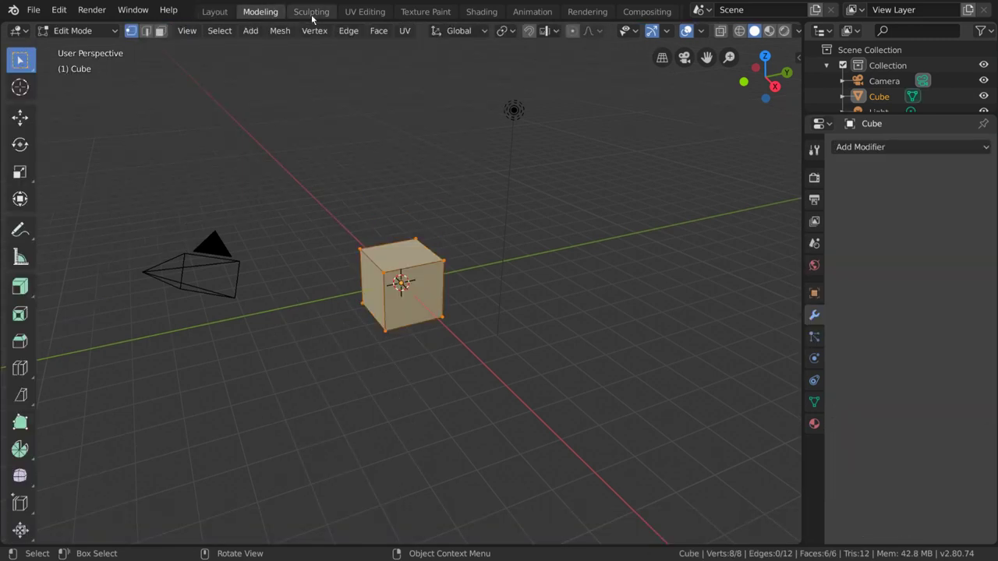
pyautogui.click(308, 11)
pyautogui.click(365, 10)
pyautogui.click(425, 11)
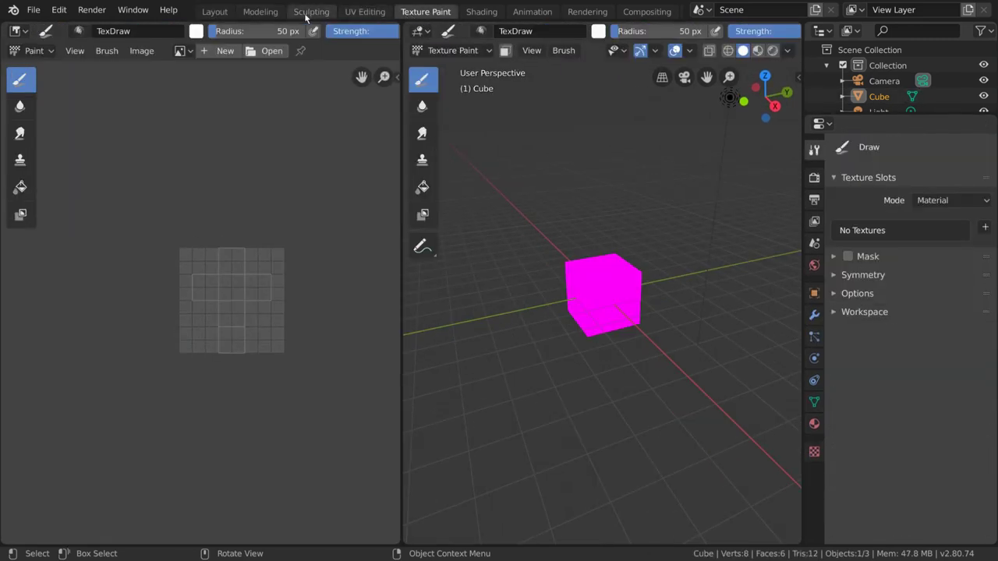
pyautogui.click(261, 11)
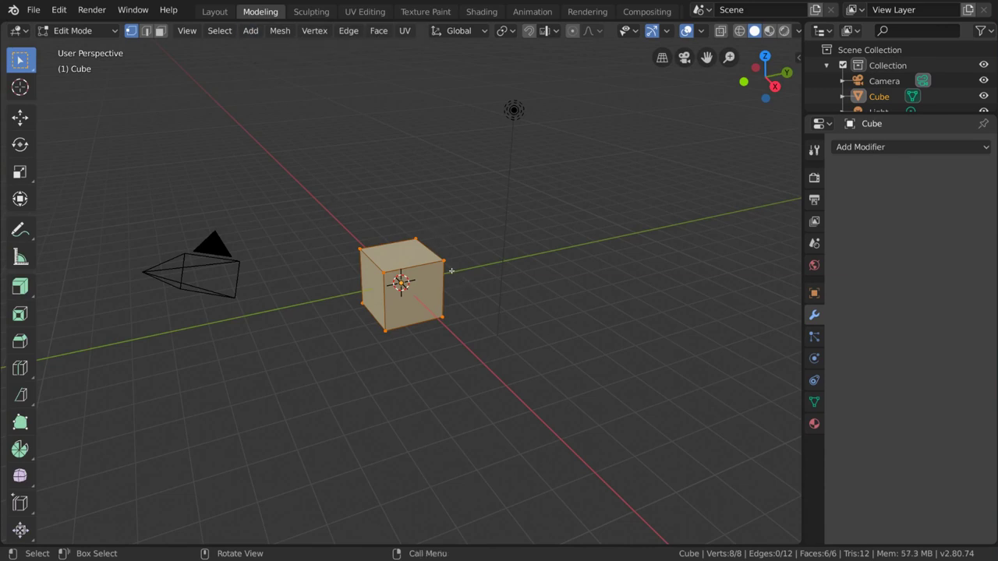
pyautogui.click(447, 264)
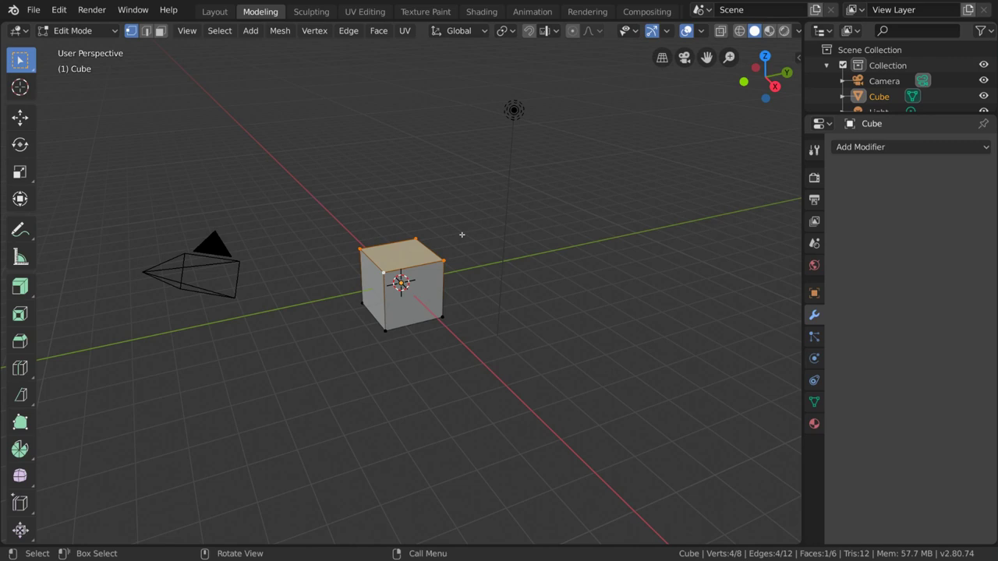
pyautogui.click(106, 31)
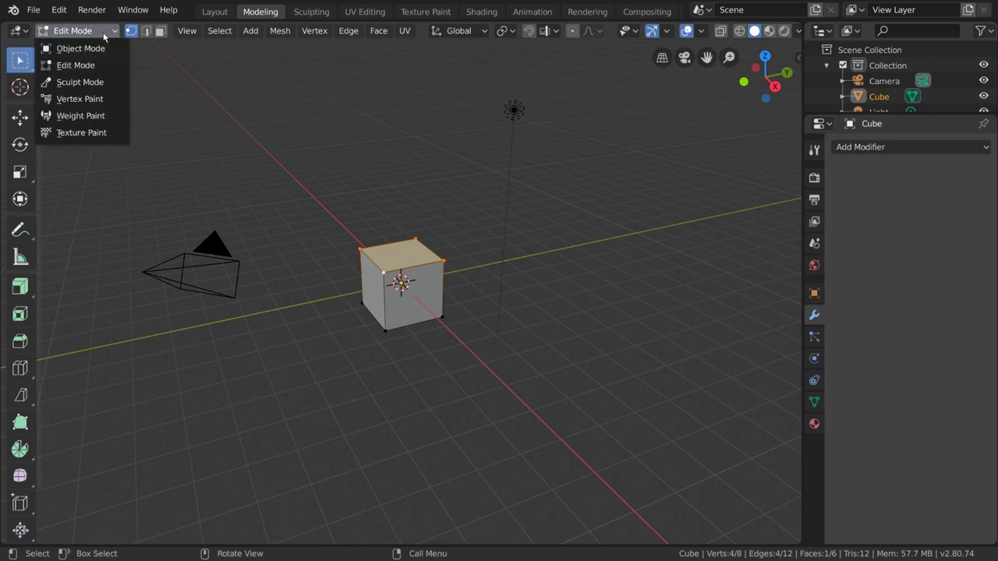
pyautogui.click(124, 67)
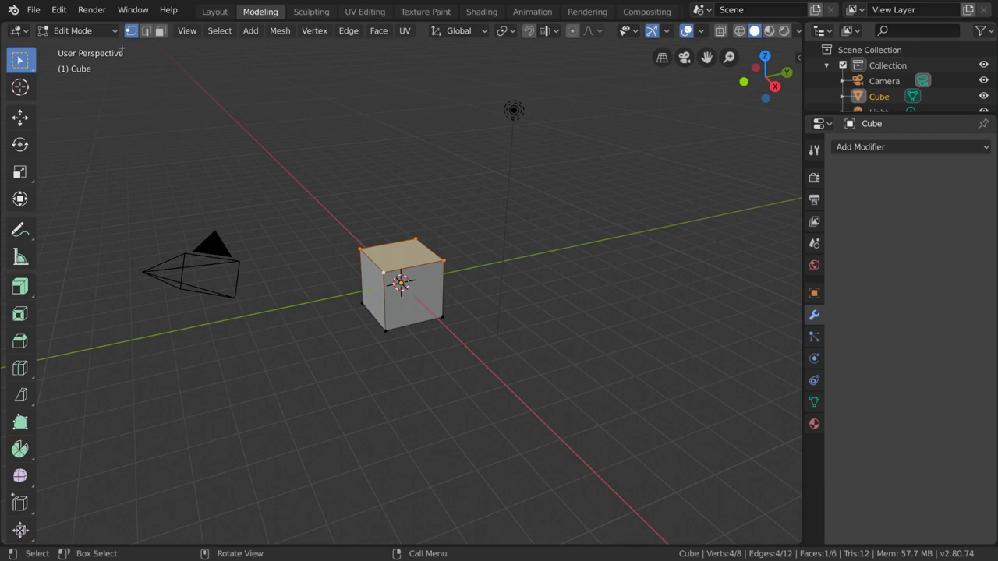
pyautogui.click(216, 11)
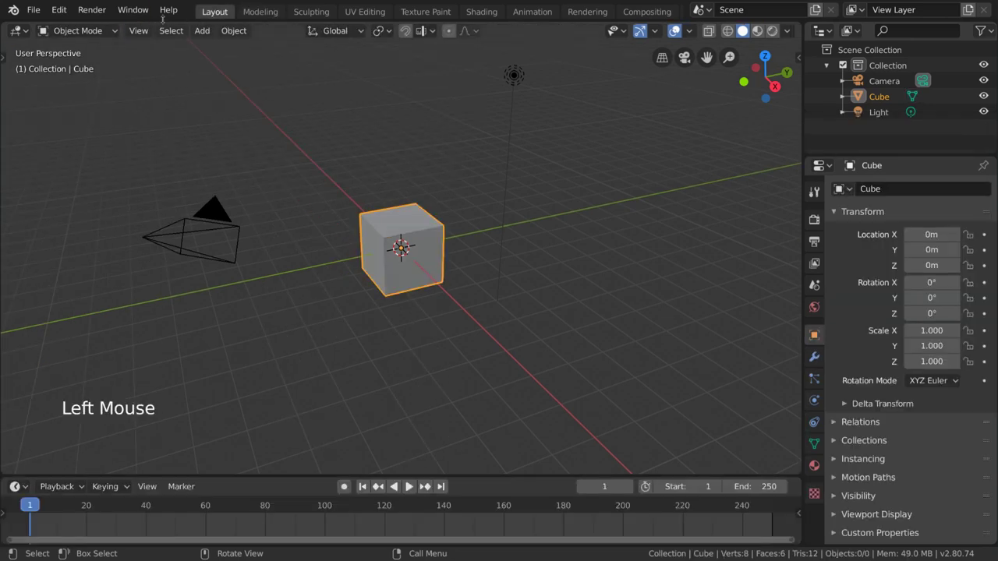
pyautogui.click(78, 31)
pyautogui.click(93, 66)
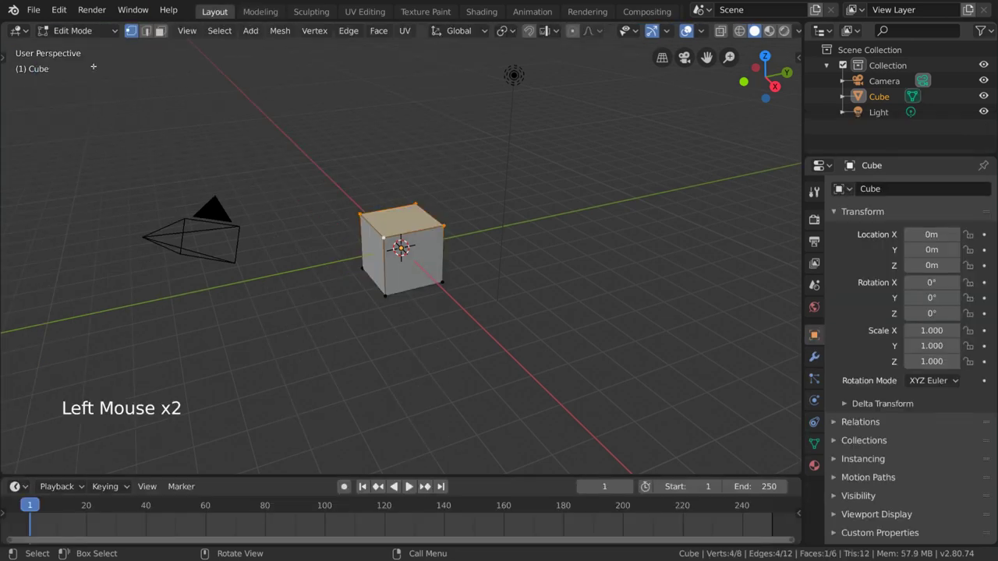
pyautogui.press('Tab')
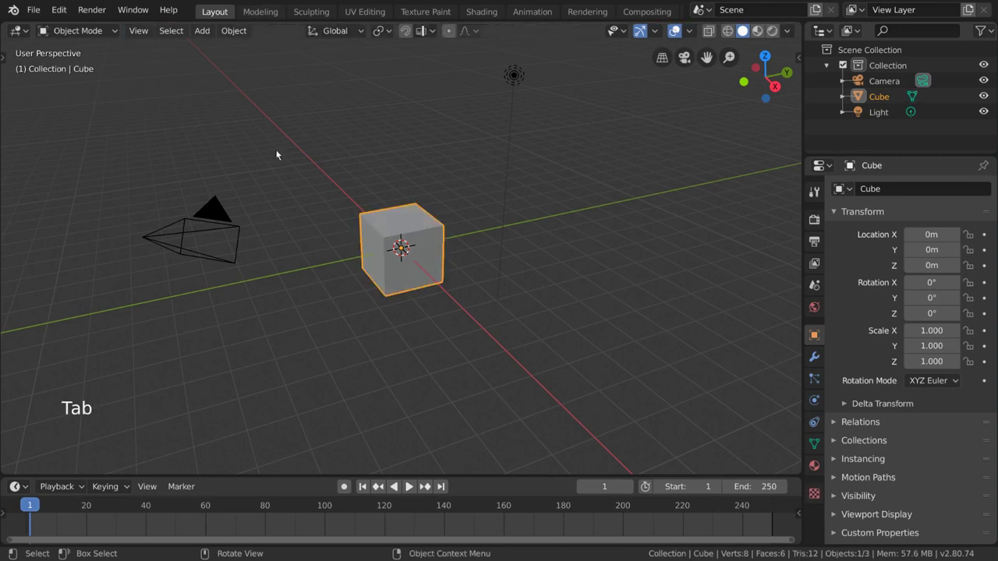
pyautogui.click(265, 11)
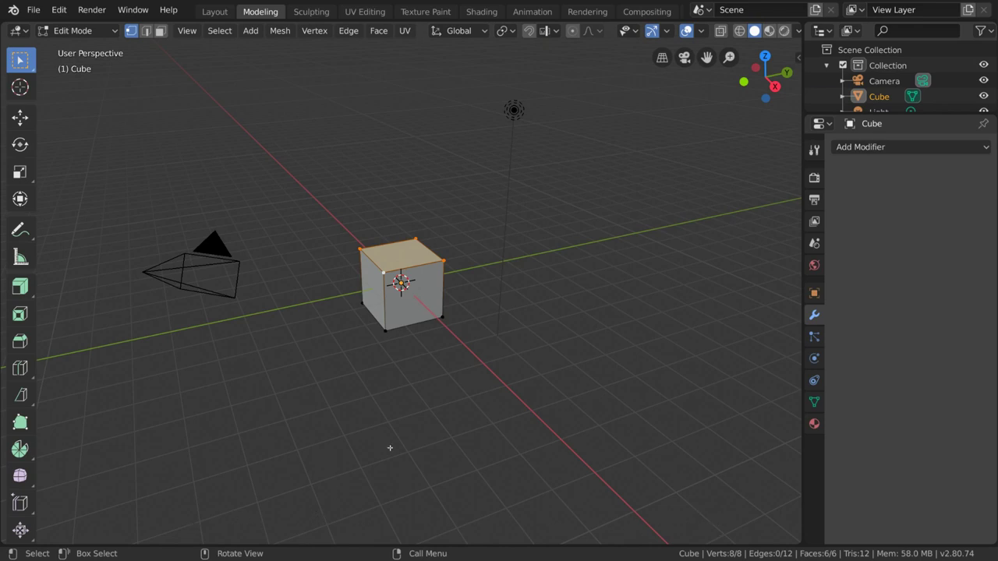
# In the Sculpting workspace, apply Shade Smooth to the cube through the F3 search
pyautogui.click(311, 11)
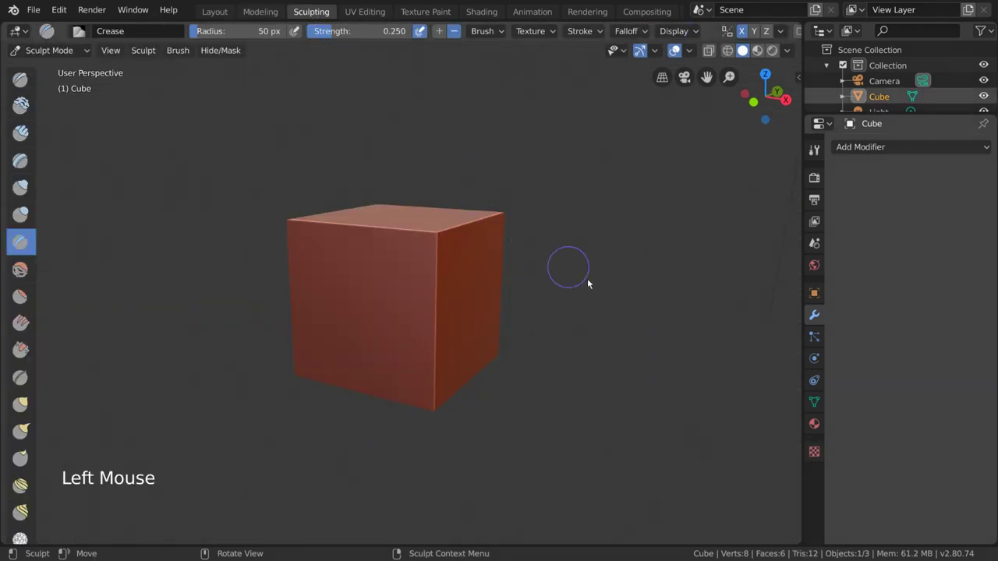
pyautogui.press('F3')
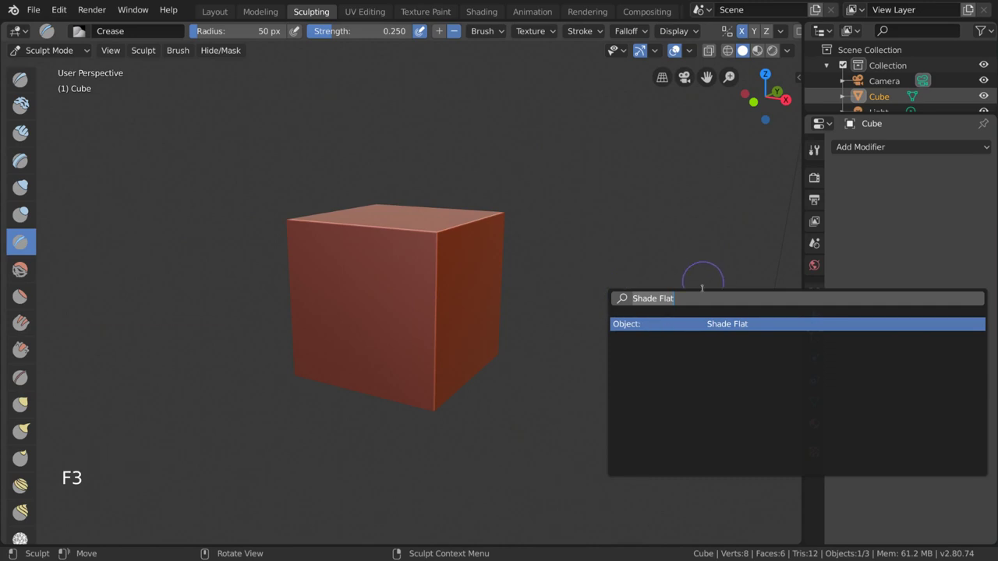
pyautogui.press('BackSpace')
pyautogui.press('BackSpace')
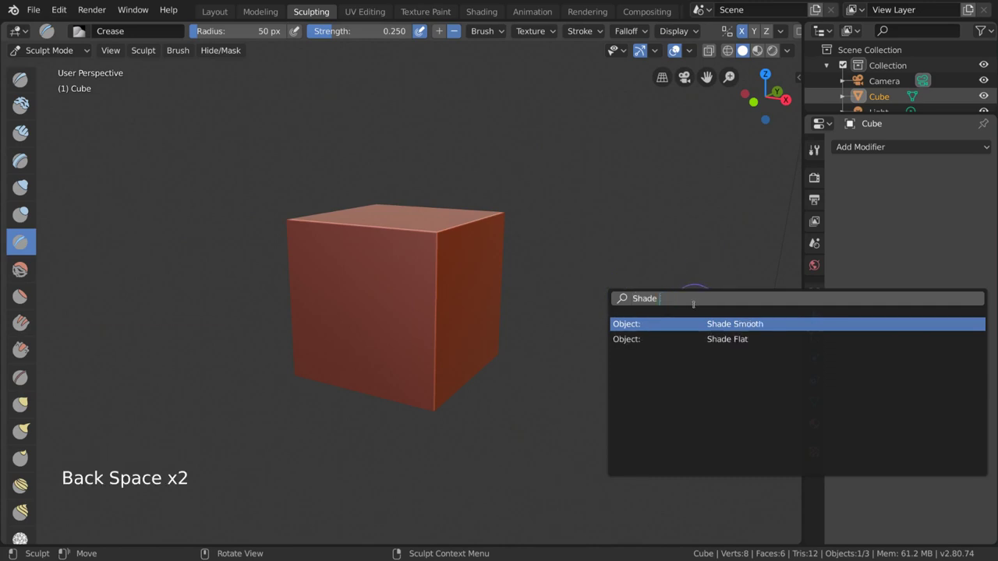
pyautogui.write('smoo')
pyautogui.press('Return')
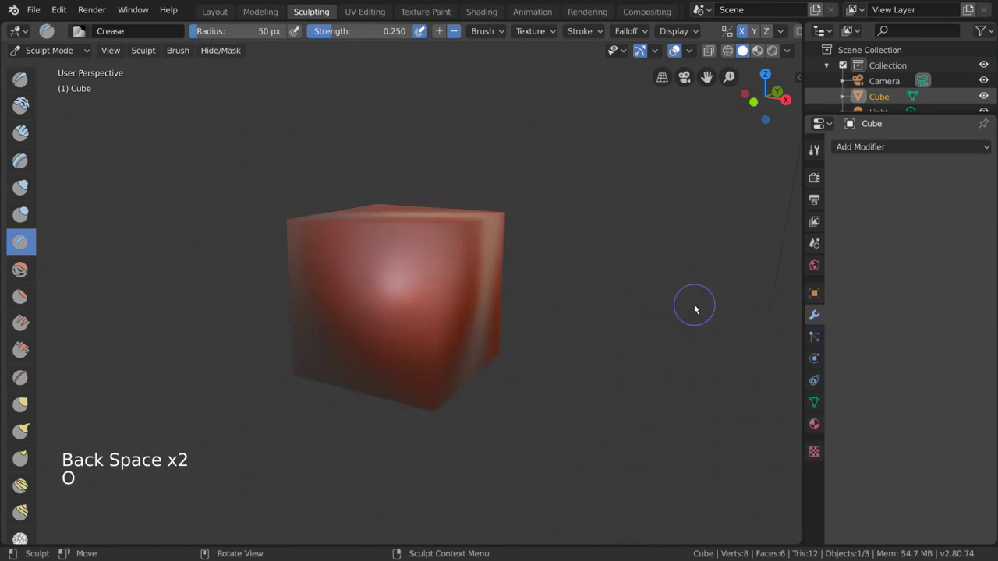
# Add a Multiresolution modifier to the cube and subdivide it twice
pyautogui.click(897, 148)
pyautogui.click(741, 316)
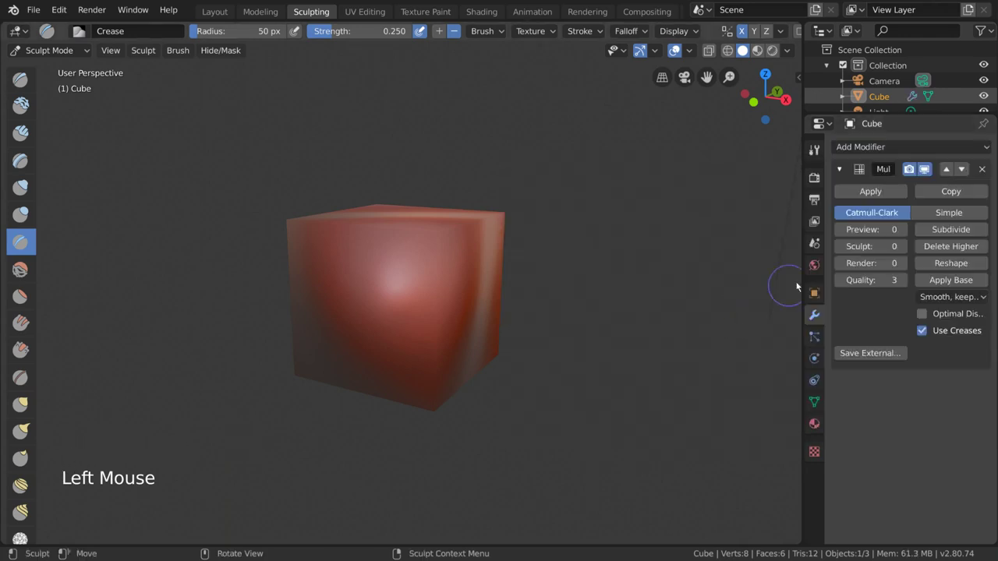
pyautogui.click(950, 230)
pyautogui.click(950, 230)
pyautogui.click(949, 230)
pyautogui.click(950, 230)
pyautogui.click(950, 230)
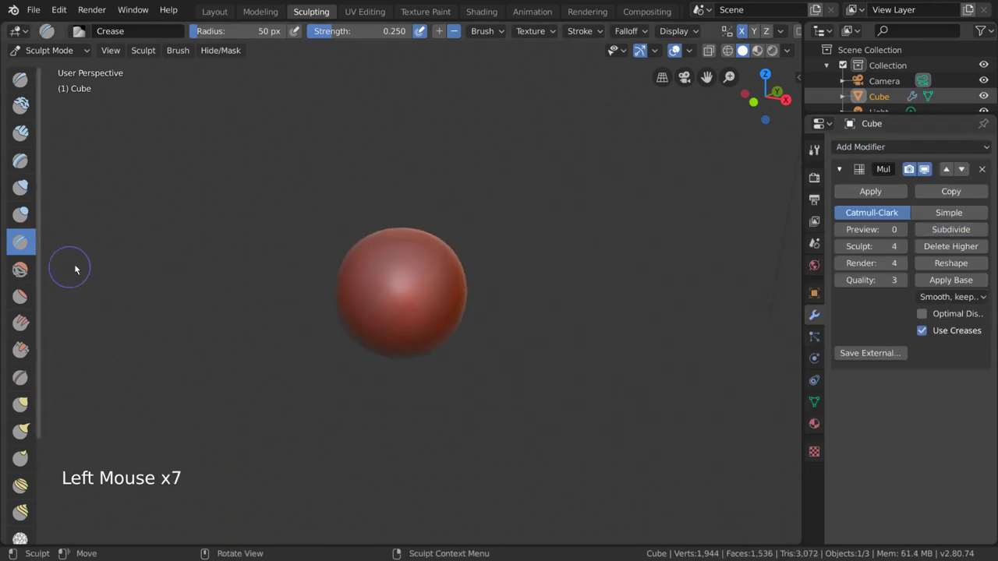
# Sculpt a Crease stroke and a Fill/Deepen stroke on the sphere
pyautogui.click(489, 232)
pyautogui.moveTo(400, 287); pyautogui.dragTo(441, 263)
pyautogui.click(20, 322)
pyautogui.moveTo(371, 317)
pyautogui.mouseDown()
pyautogui.moveTo(429, 314)
pyautogui.moveTo(414, 323)
pyautogui.moveTo(485, 245)
pyautogui.mouseUp()
# Pull five long spikes with the Snake Hook brush, subdivide to level 5, and orbit to inspect
pyautogui.click(20, 431)
pyautogui.moveTo(398, 265); pyautogui.dragTo(435, 242)
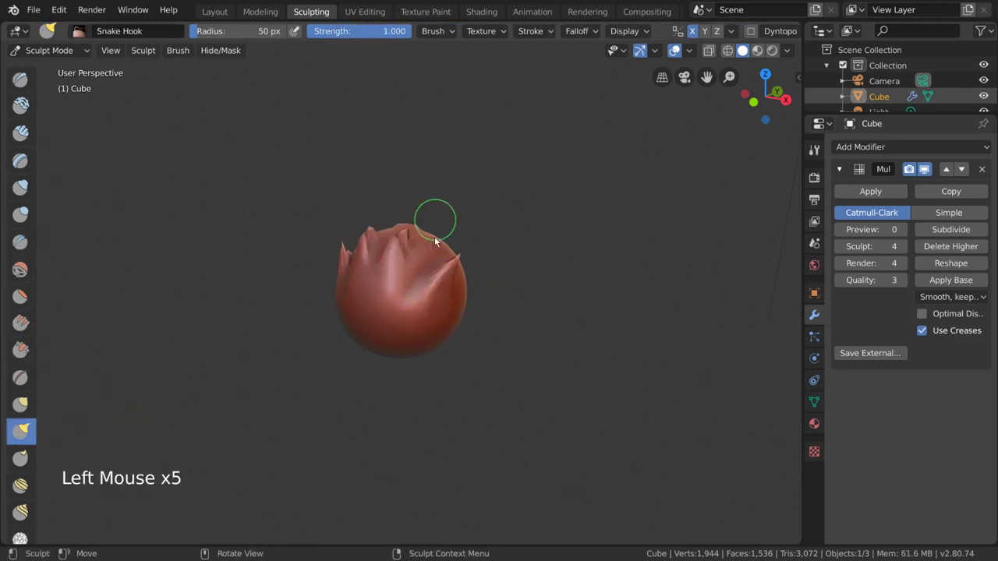
pyautogui.moveTo(421, 323); pyautogui.dragTo(509, 322)
pyautogui.moveTo(398, 338); pyautogui.dragTo(474, 347)
pyautogui.moveTo(428, 268); pyautogui.dragTo(474, 198)
pyautogui.moveTo(457, 290)
pyautogui.mouseDown()
pyautogui.moveTo(575, 164)
pyautogui.moveTo(444, 306)
pyautogui.moveTo(546, 297)
pyautogui.mouseUp()
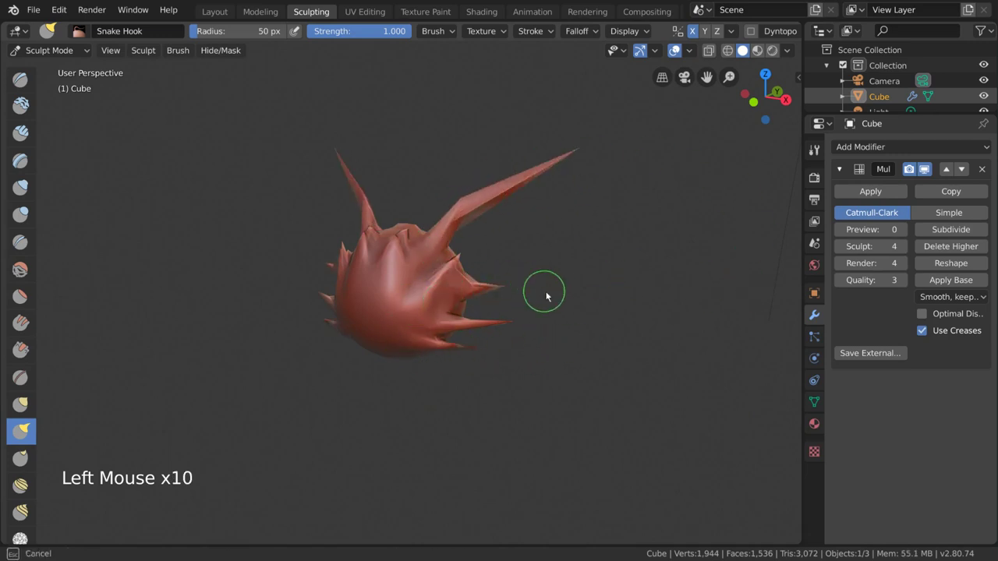
pyautogui.click(951, 229)
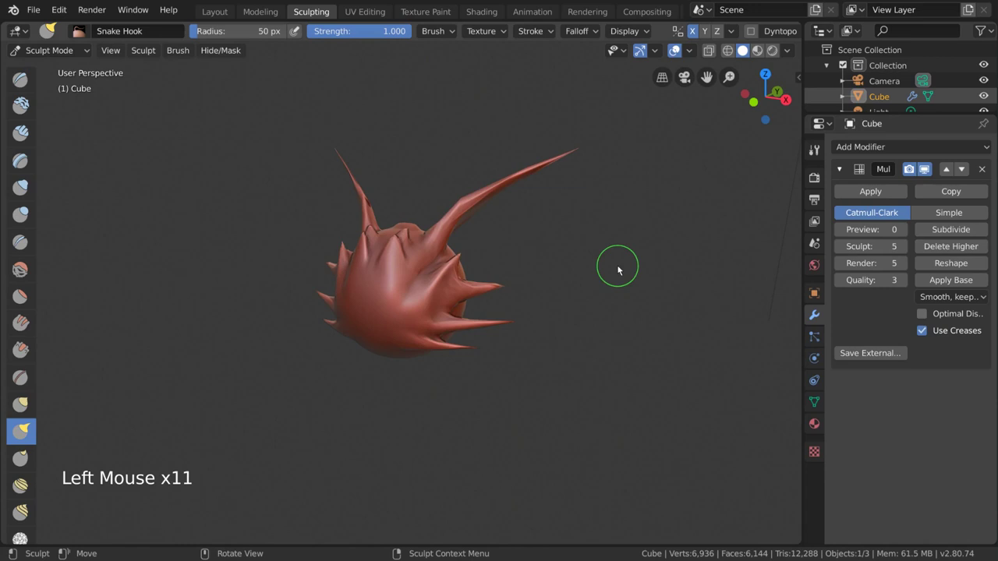
pyautogui.moveTo(588, 296)
pyautogui.mouseDown(button='middle')
pyautogui.moveTo(576, 264)
pyautogui.moveTo(553, 350)
pyautogui.moveTo(607, 376)
pyautogui.moveTo(421, 340)
pyautogui.moveTo(548, 341)
pyautogui.moveTo(601, 378)
pyautogui.mouseUp(button='middle')
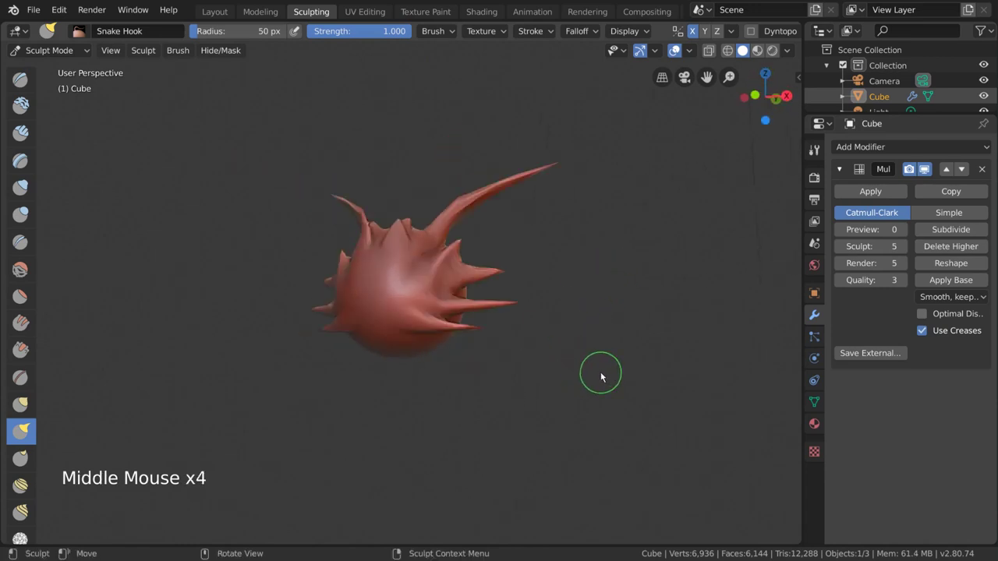
pyautogui.press('shift')
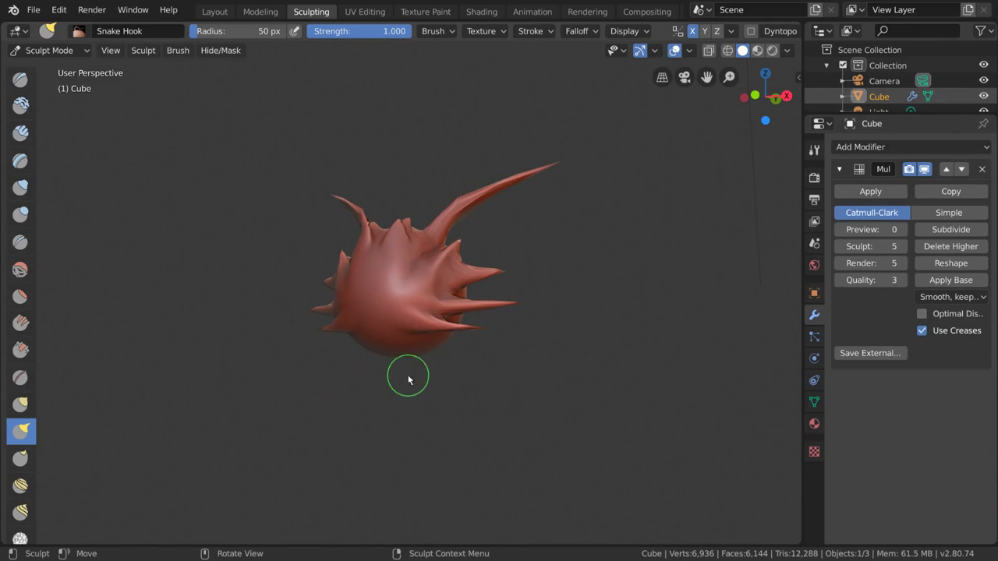
# Open the UV Editing workspace beside the cube's unwrapped layout and browse the image list
pyautogui.click(364, 12)
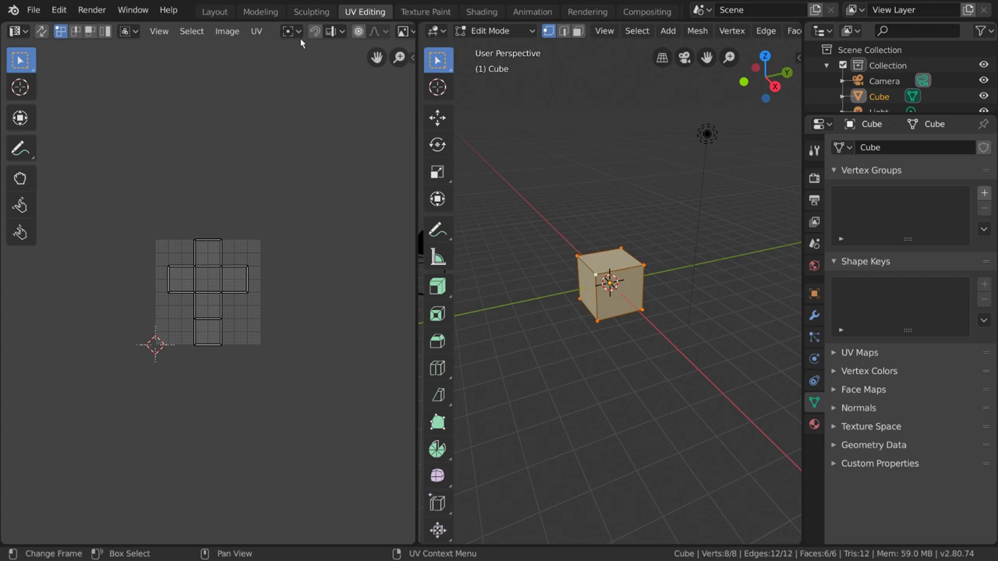
pyautogui.scroll(-3, 335, 32)
pyautogui.scroll(-3, 189, 31)
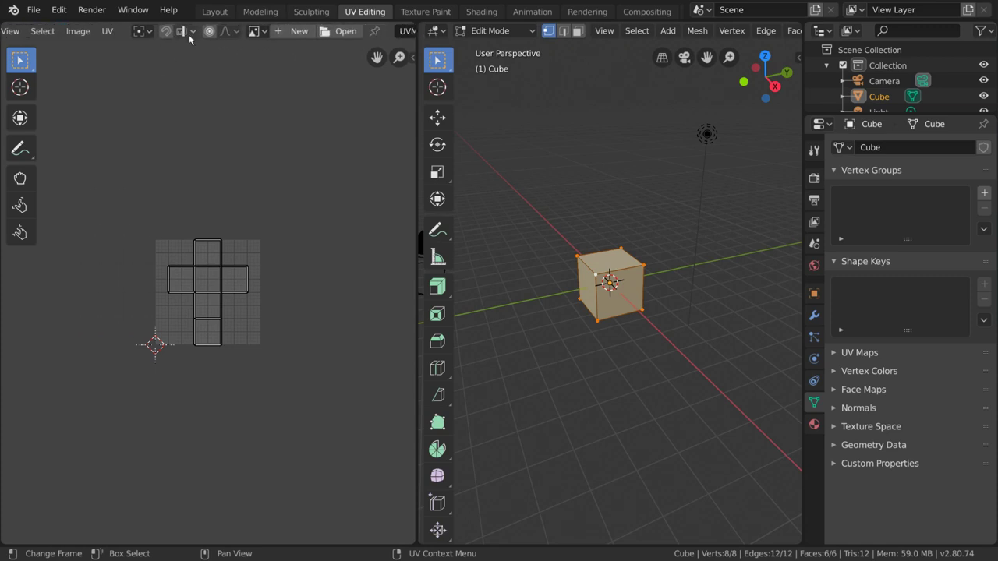
pyautogui.click(256, 31)
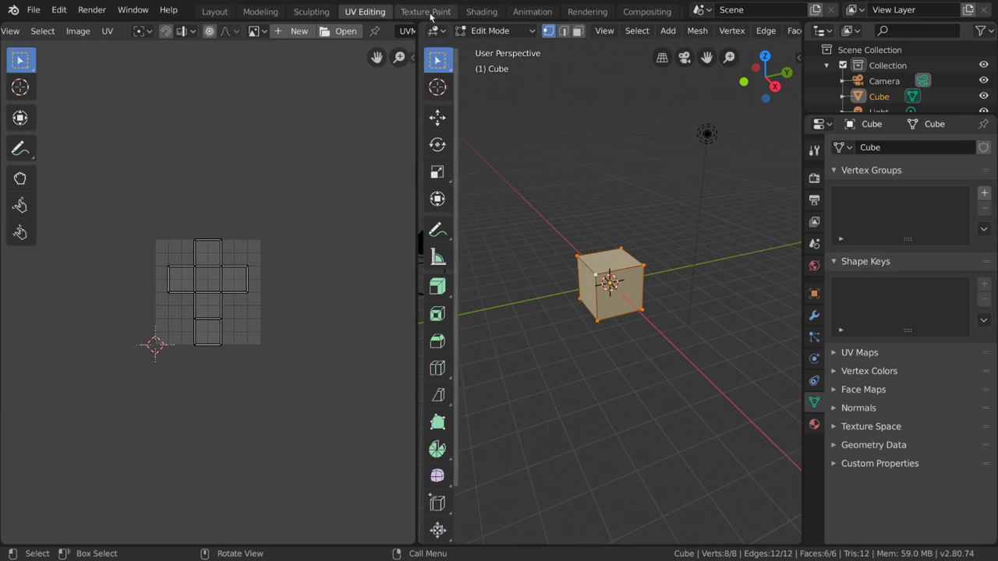
# In Texture Paint, feed a new blank Image Texture into the cube material's Base Color
pyautogui.click(425, 11)
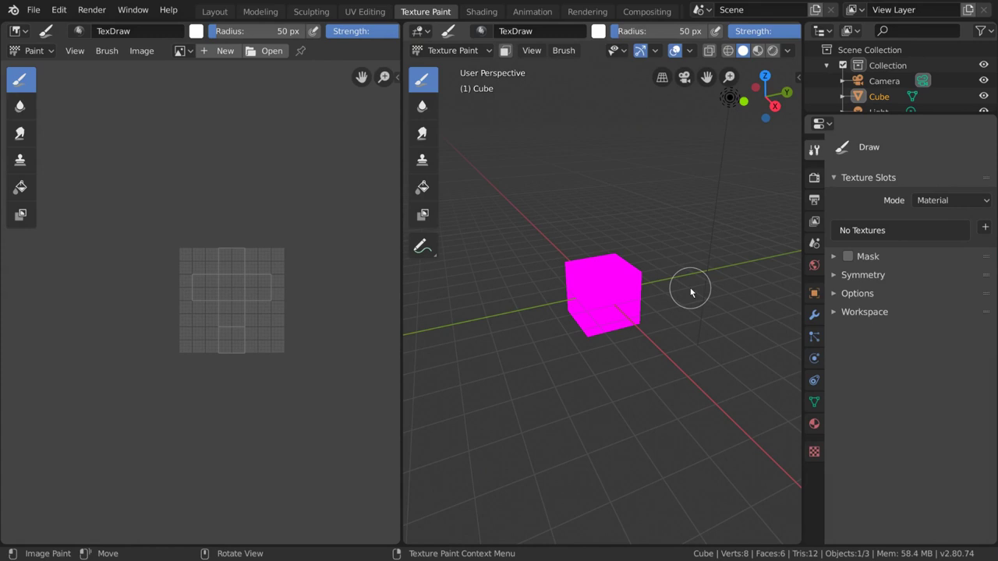
pyautogui.click(813, 425)
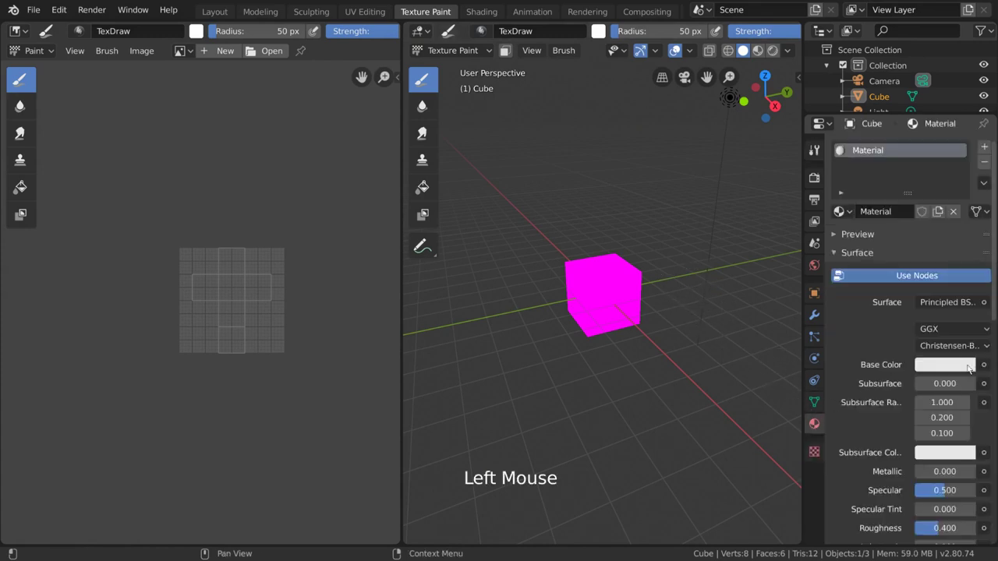
pyautogui.click(988, 367)
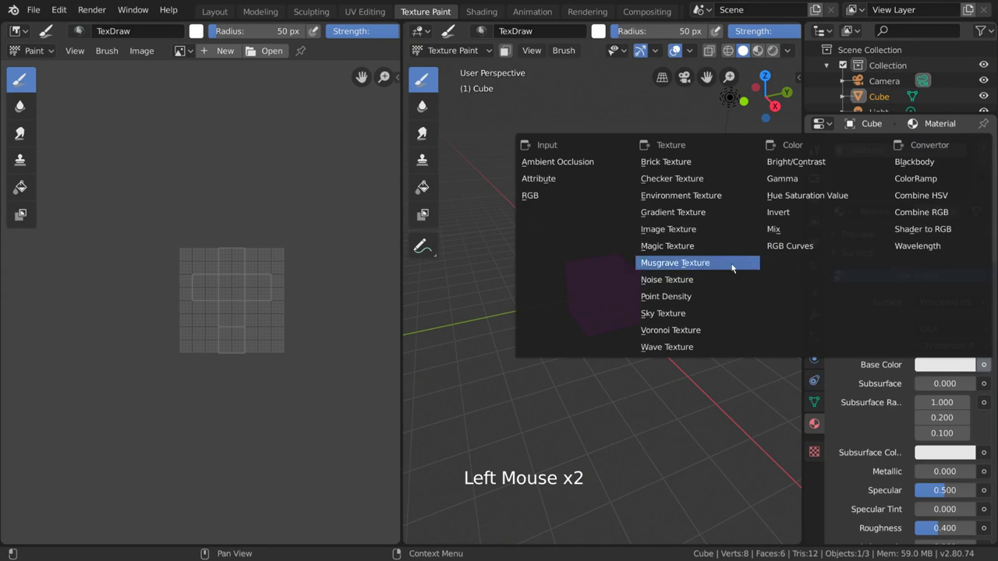
pyautogui.click(697, 232)
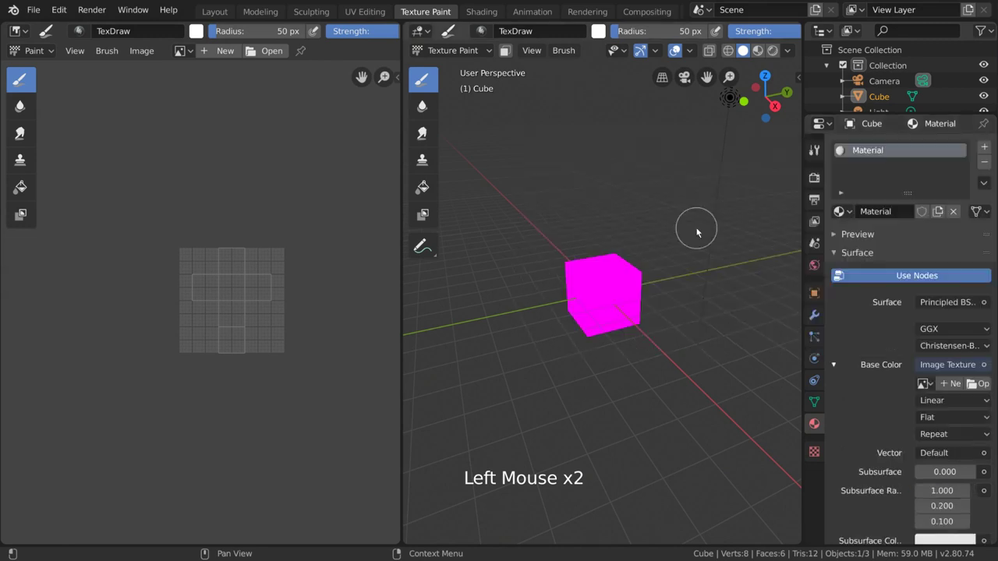
pyautogui.click(948, 383)
pyautogui.click(882, 489)
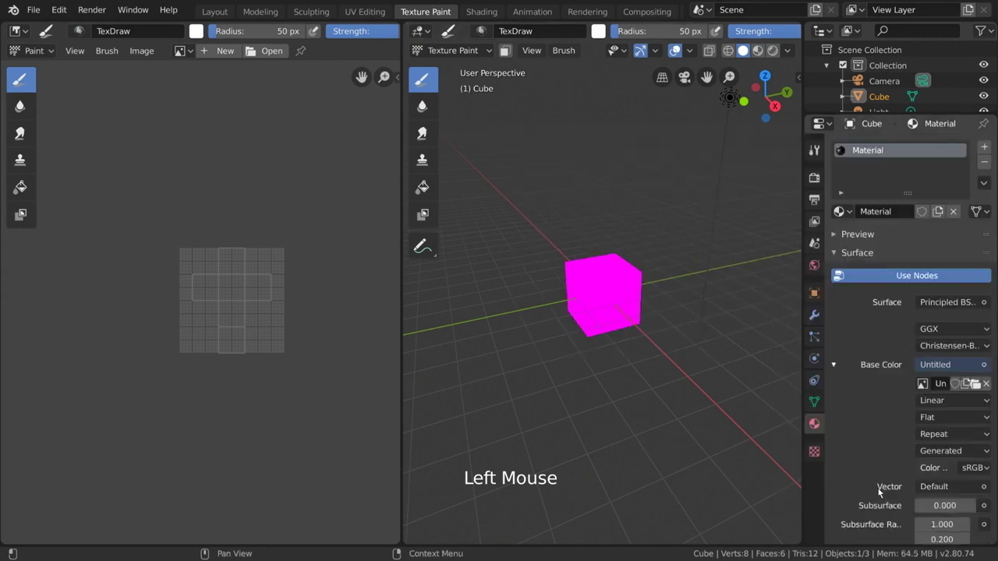
# Paint white strokes across the cube's lower and front faces, showing the Untitled texture
pyautogui.moveTo(594, 279); pyautogui.dragTo(608, 283)
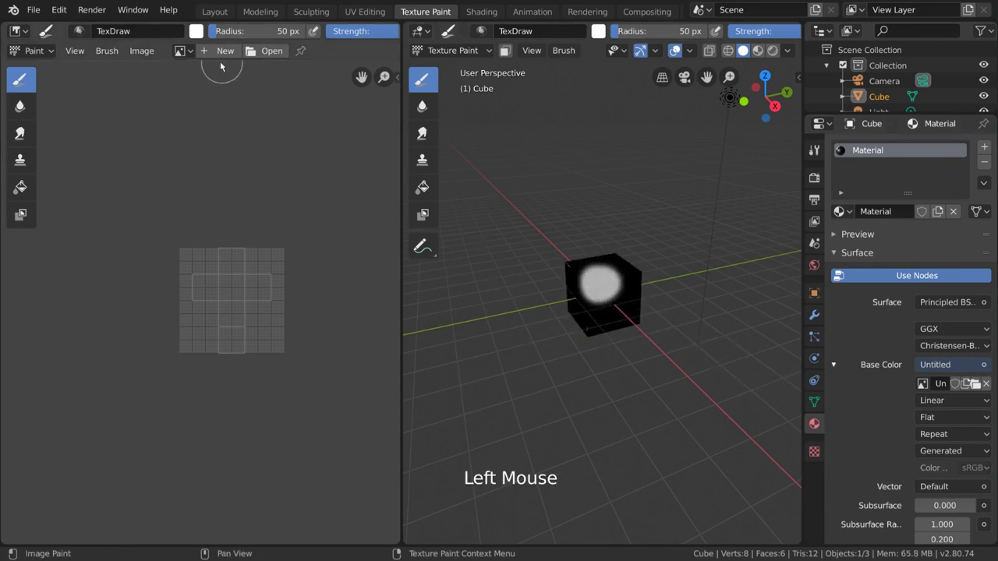
pyautogui.click(178, 53)
pyautogui.click(182, 88)
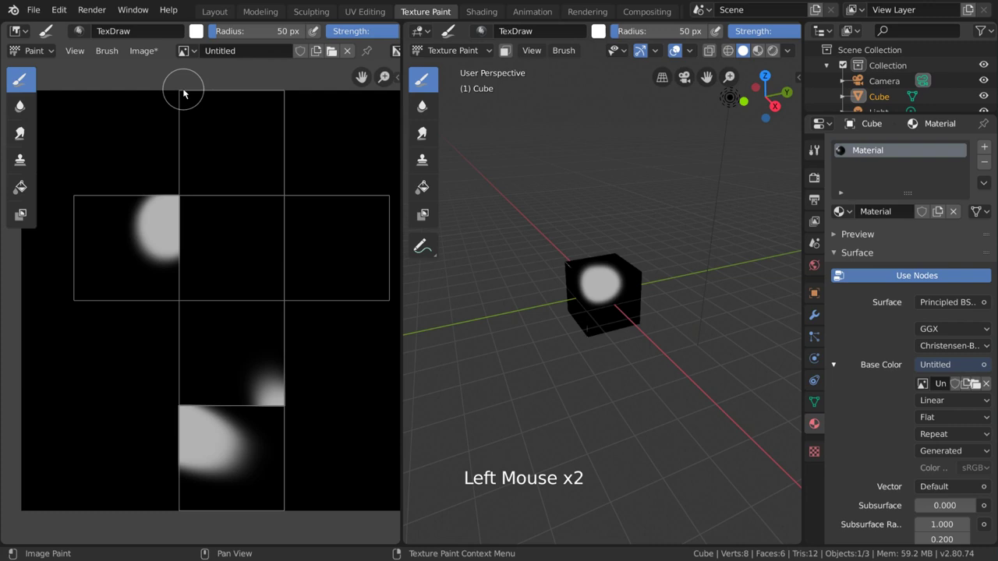
pyautogui.moveTo(633, 318)
pyautogui.mouseDown()
pyautogui.moveTo(647, 305)
pyautogui.moveTo(602, 331)
pyautogui.moveTo(538, 299)
pyautogui.mouseUp()
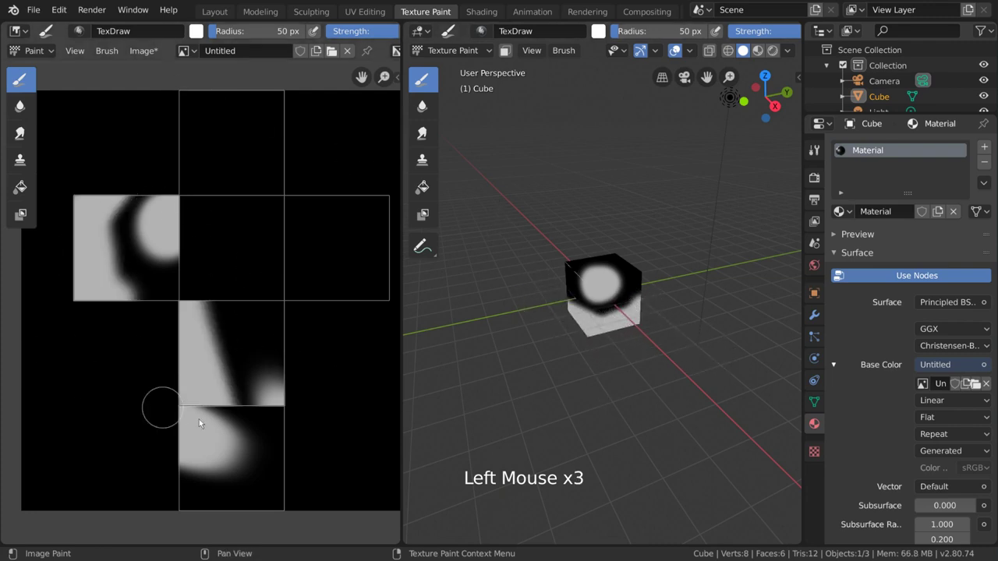
pyautogui.moveTo(638, 350)
pyautogui.mouseDown(button='middle')
pyautogui.moveTo(691, 347)
pyautogui.moveTo(590, 283)
pyautogui.mouseUp(button='middle')
pyautogui.moveTo(590, 283); pyautogui.dragTo(574, 284)
pyautogui.moveTo(697, 323); pyautogui.dragTo(553, 375, button='middle')
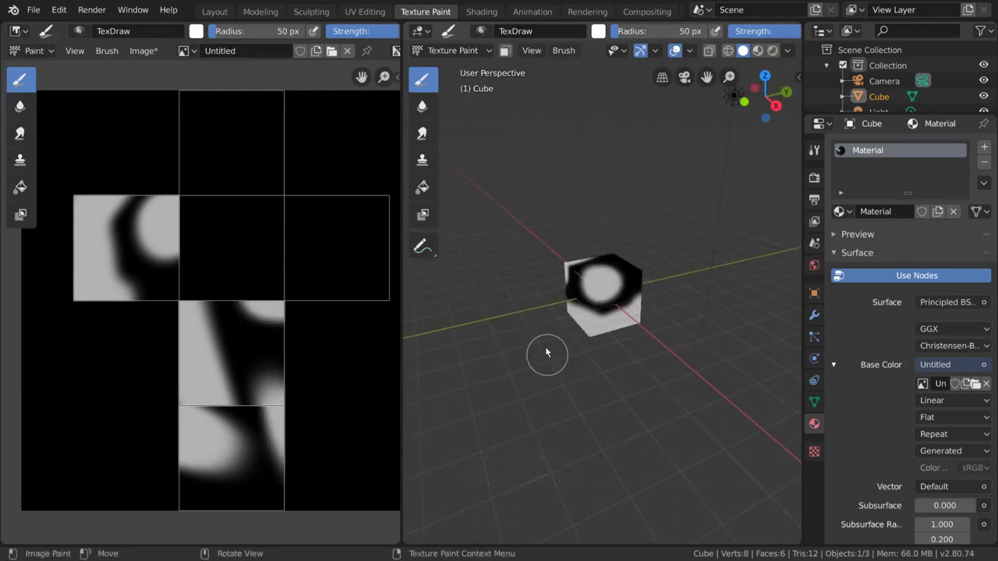
# Enter the Shading workspace and orbit around the cube
pyautogui.click(479, 11)
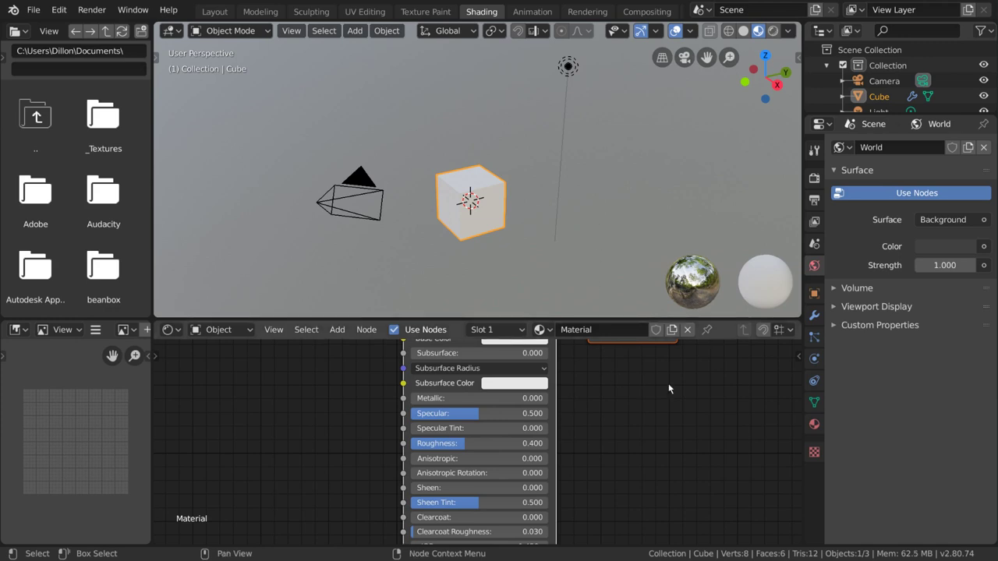
pyautogui.scroll(-7, 579, 401)
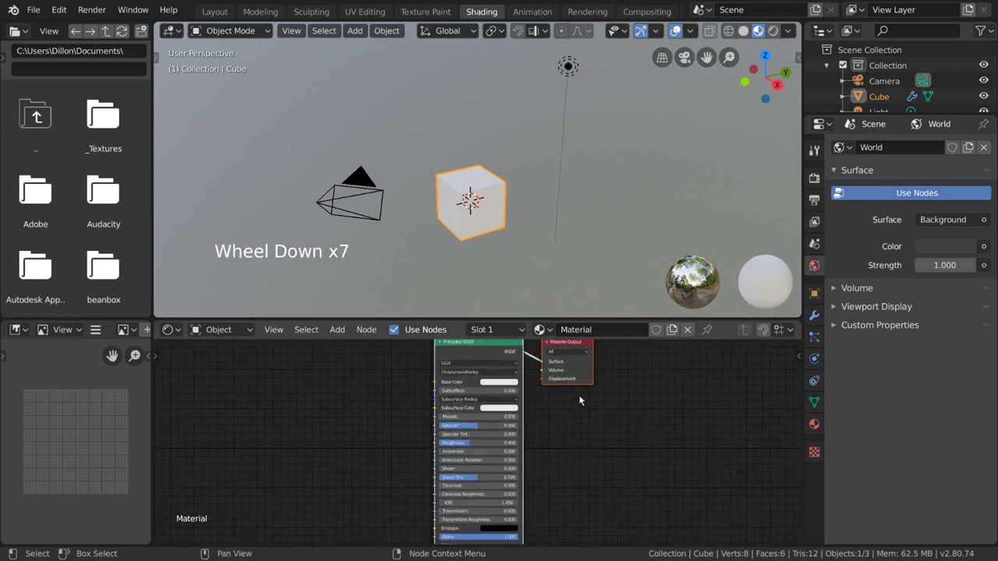
pyautogui.scroll(-1, 579, 399)
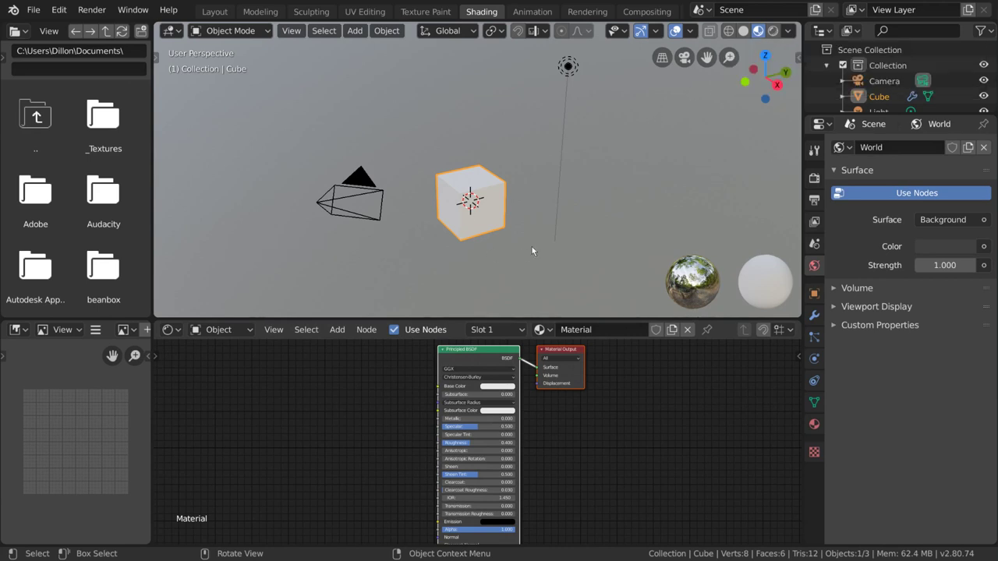
pyautogui.moveTo(531, 251)
pyautogui.mouseDown(button='middle')
pyautogui.moveTo(486, 255)
pyautogui.moveTo(516, 240)
pyautogui.moveTo(544, 246)
pyautogui.mouseUp(button='middle')
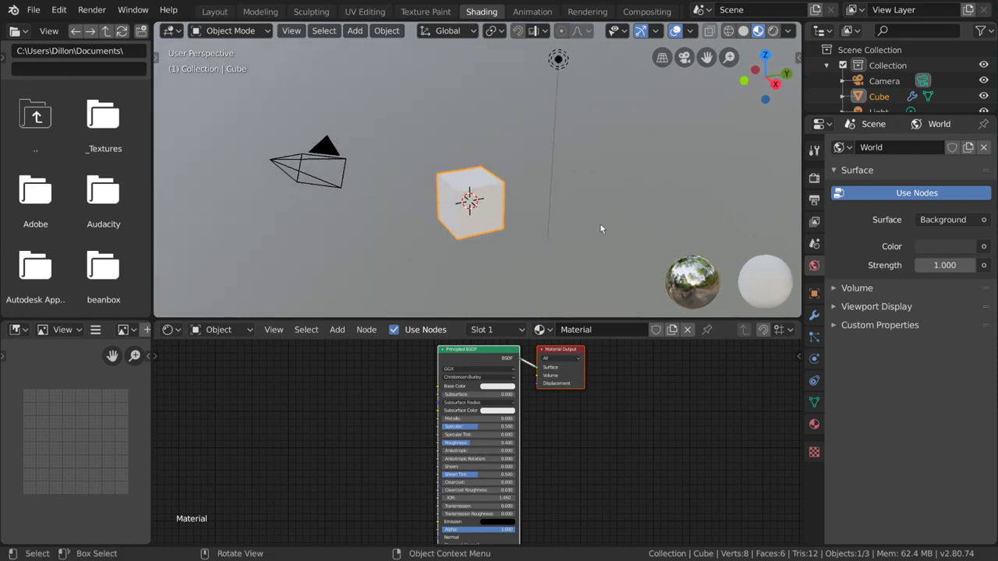
# Cycle viewport shading through solid, wireframe, material preview and rendered, then set Base Color green
pyautogui.click(736, 34)
pyautogui.click(731, 35)
pyautogui.click(743, 31)
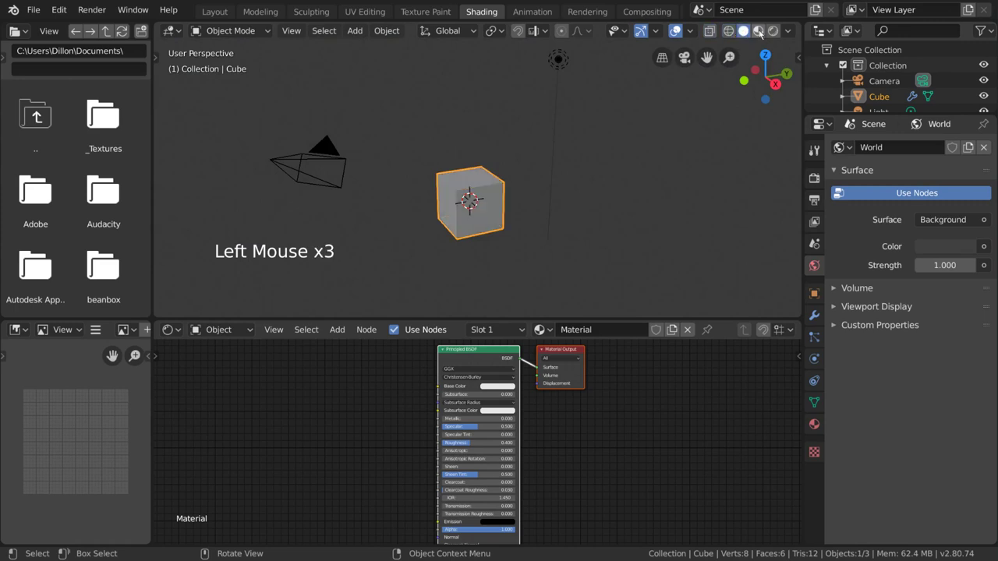
pyautogui.click(759, 31)
pyautogui.press('z')
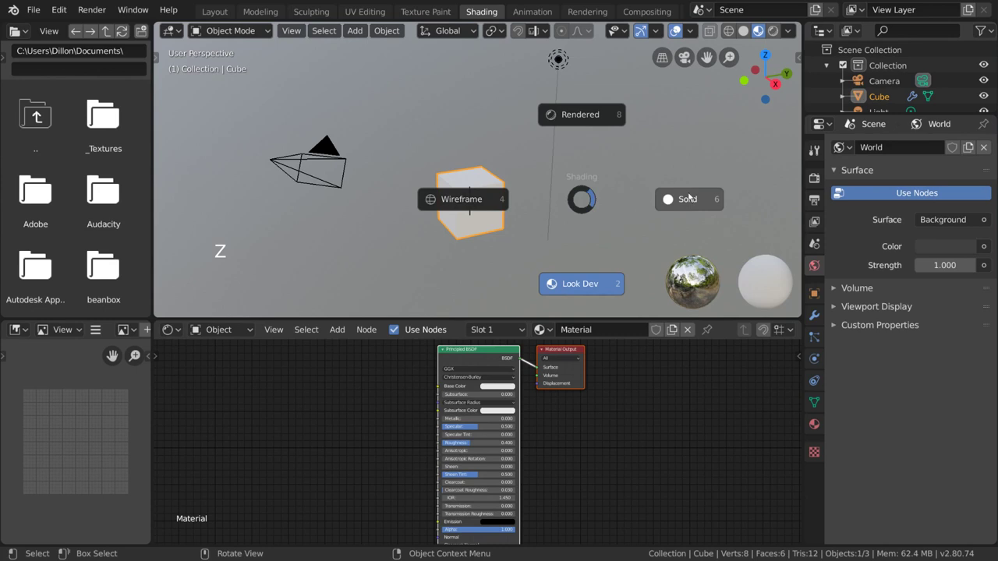
pyautogui.click(573, 299)
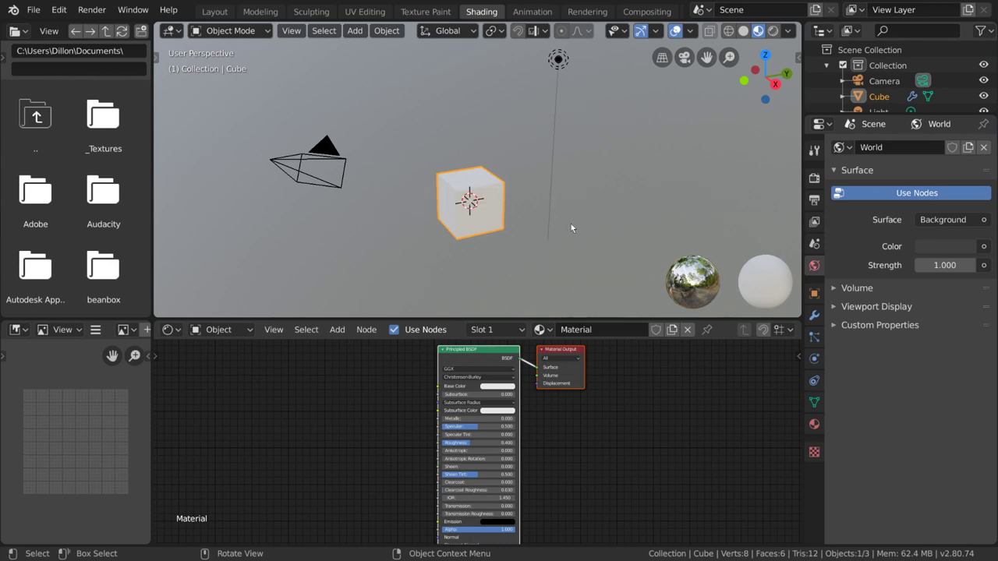
pyautogui.press('z')
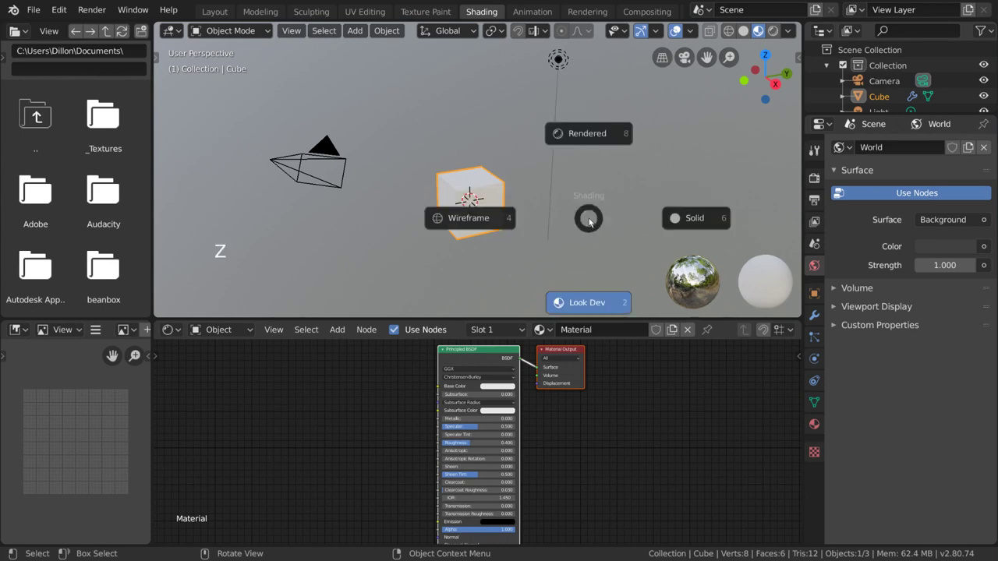
pyautogui.click(602, 135)
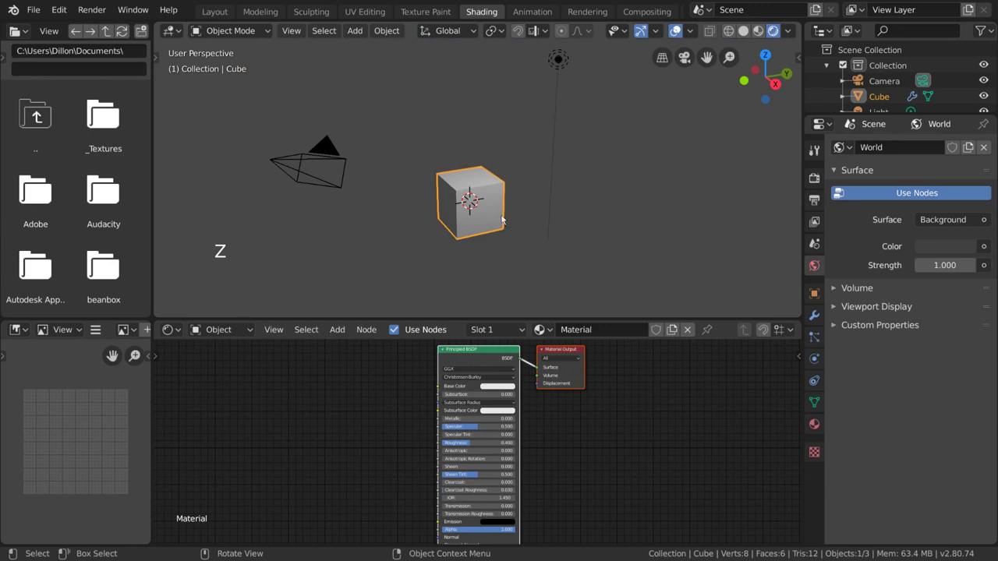
pyautogui.press('z')
pyautogui.click(597, 239)
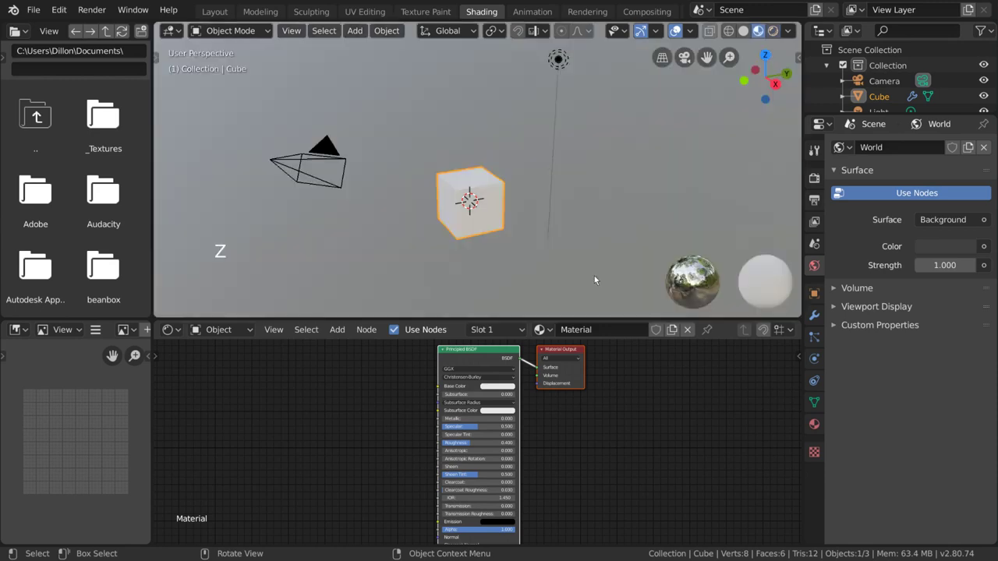
pyautogui.click(497, 387)
pyautogui.moveTo(500, 312)
pyautogui.mouseDown()
pyautogui.moveTo(499, 296)
pyautogui.moveTo(524, 316)
pyautogui.moveTo(520, 301)
pyautogui.moveTo(510, 309)
pyautogui.mouseUp()
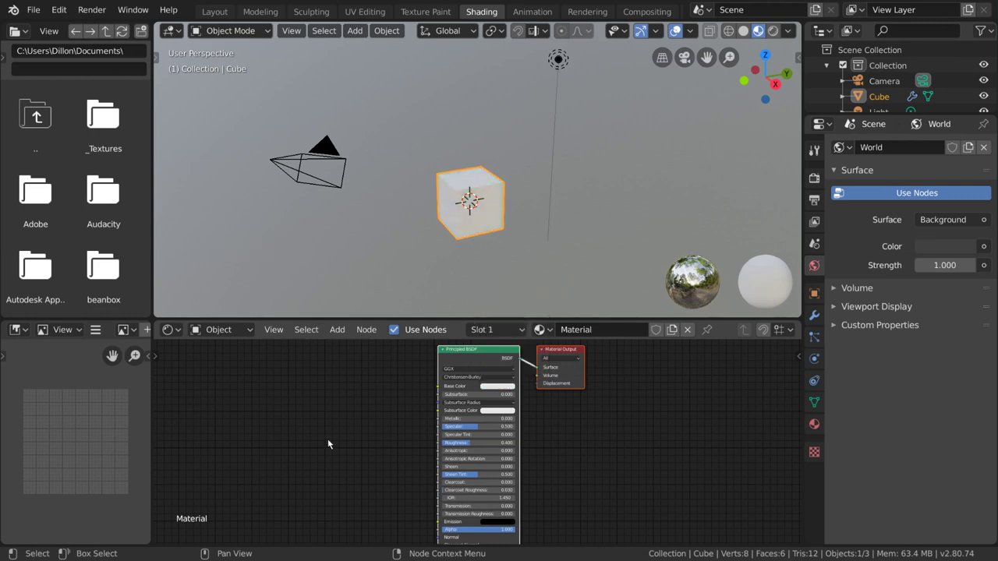
# Load Spring_Poster from the _Textures folder into the Image Editor, then move to Animation
pyautogui.click(103, 144)
pyautogui.moveTo(103, 141); pyautogui.dragTo(71, 443)
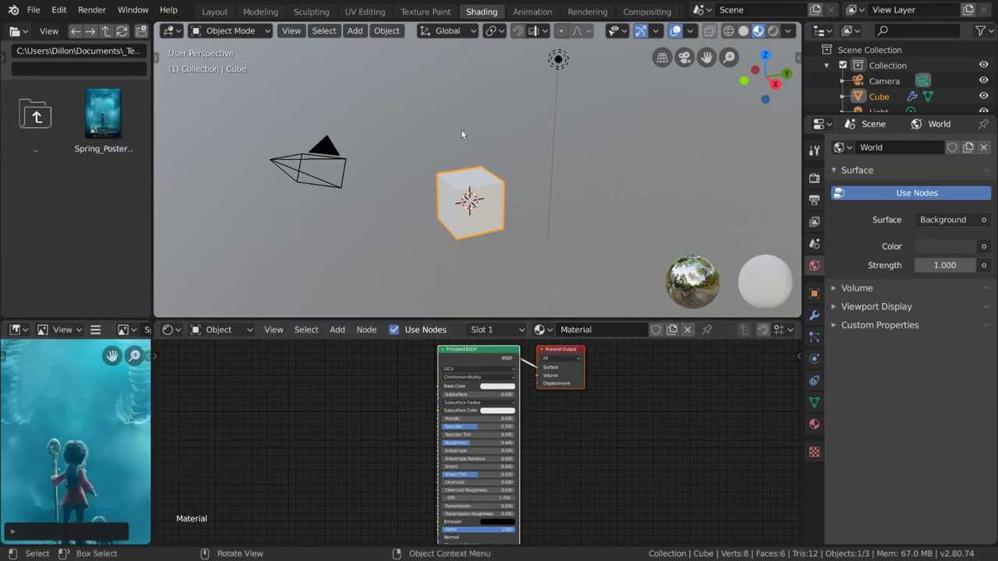
pyautogui.click(536, 14)
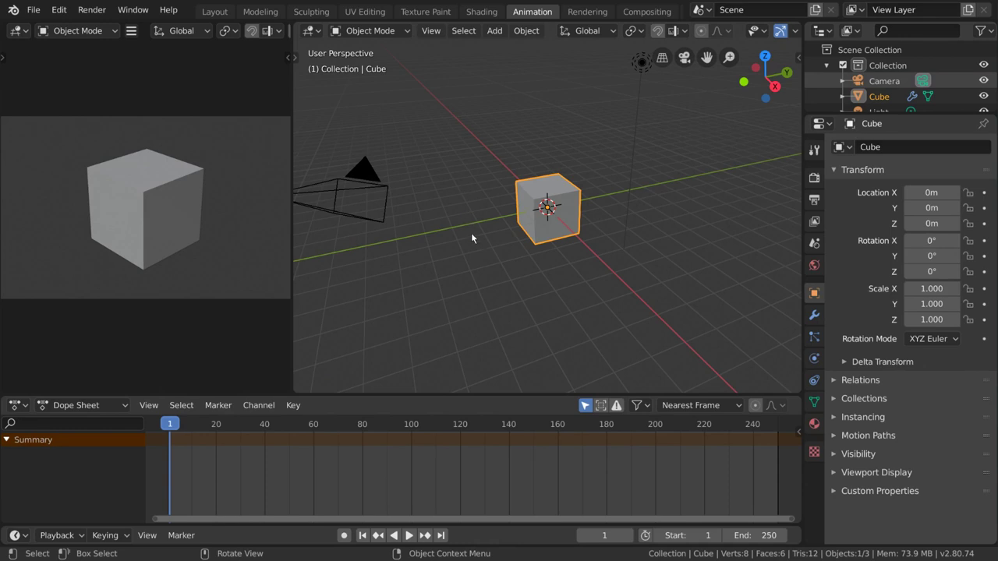
# Play and stop the animation at frame 1, then cancel a move and rotate of the cube
pyautogui.press('space')
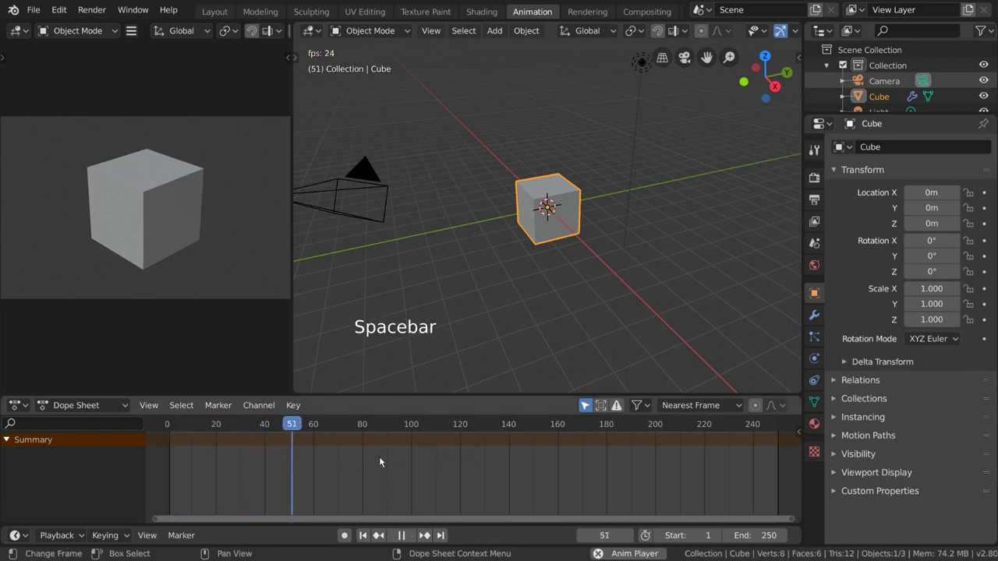
pyautogui.press('Escape')
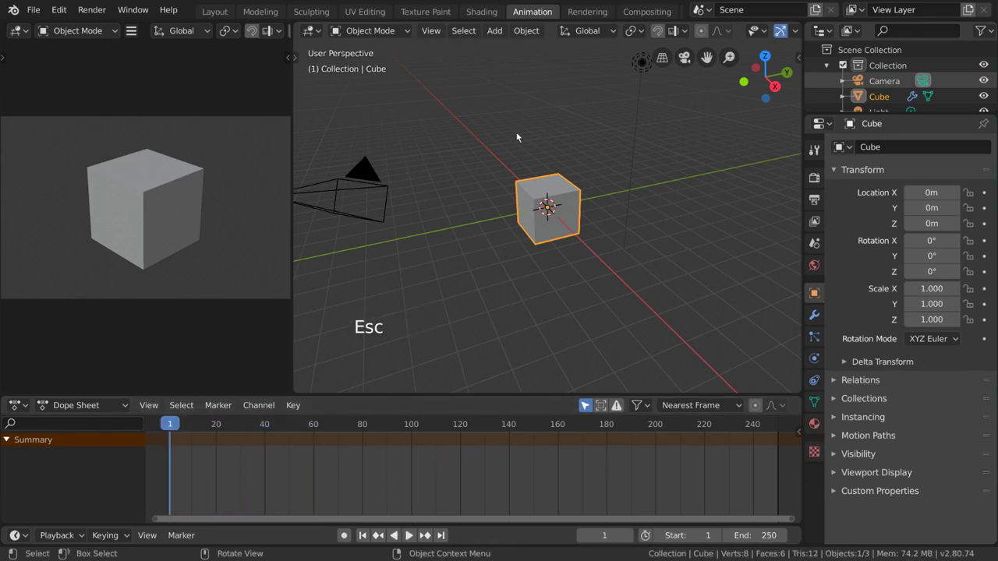
pyautogui.press('g')
pyautogui.press('r')
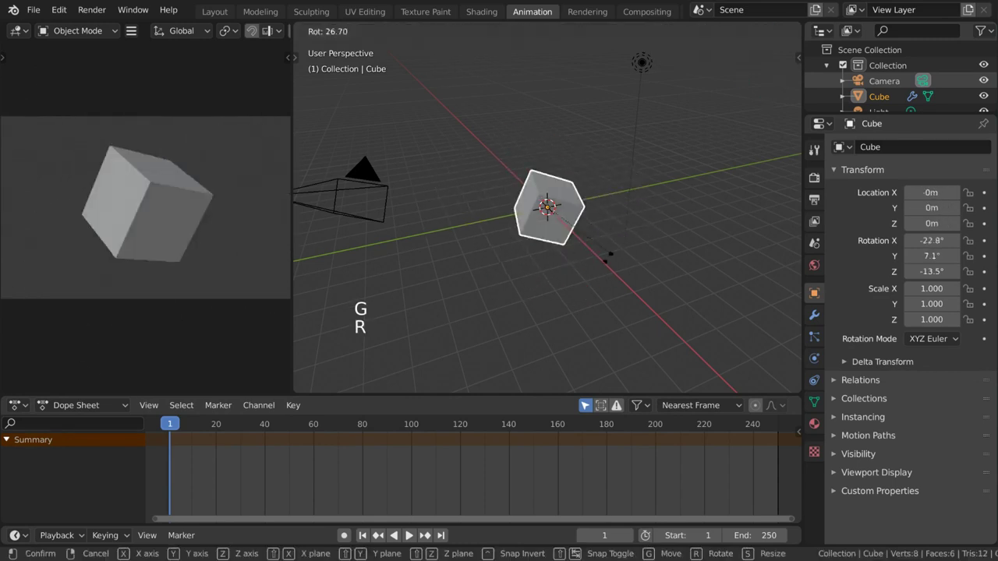
pyautogui.press('Escape')
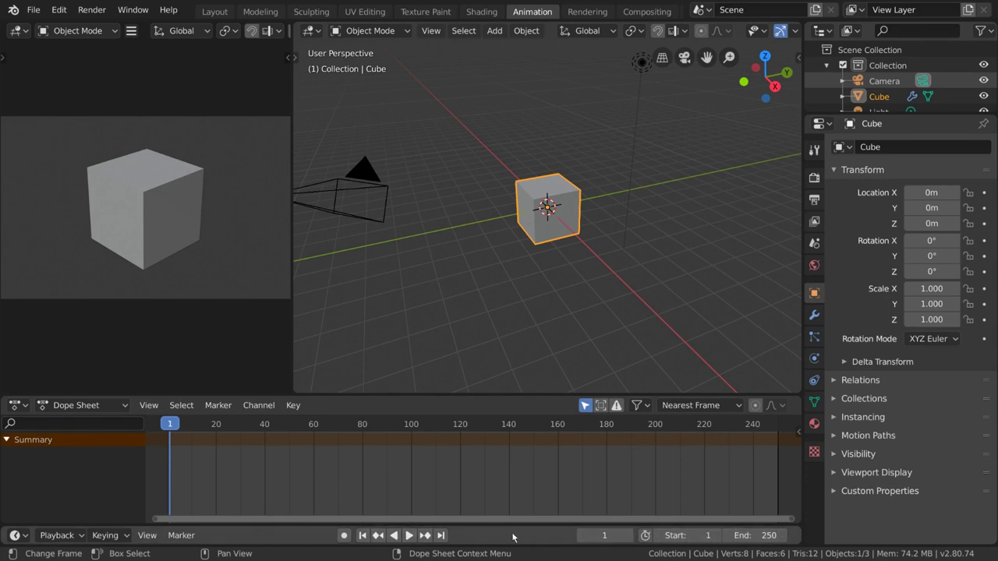
pyautogui.moveTo(755, 535)
pyautogui.mouseDown()
pyautogui.moveTo(725, 535)
pyautogui.moveTo(778, 536)
pyautogui.mouseUp()
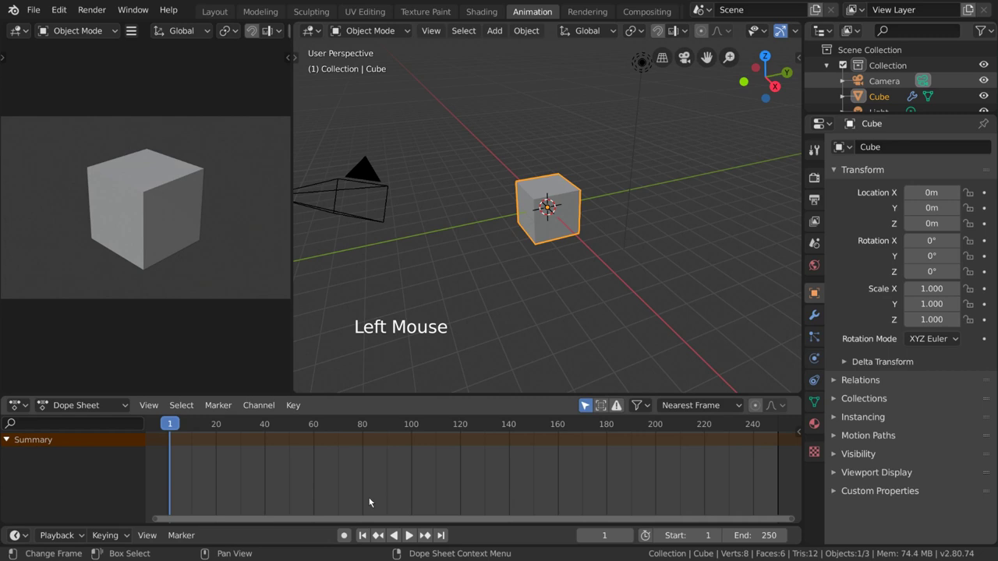
# Turn on auto-keying, key a few trial moves and rotations of the cube, and rewind
pyautogui.click(348, 537)
pyautogui.press('g')
pyautogui.click(548, 262)
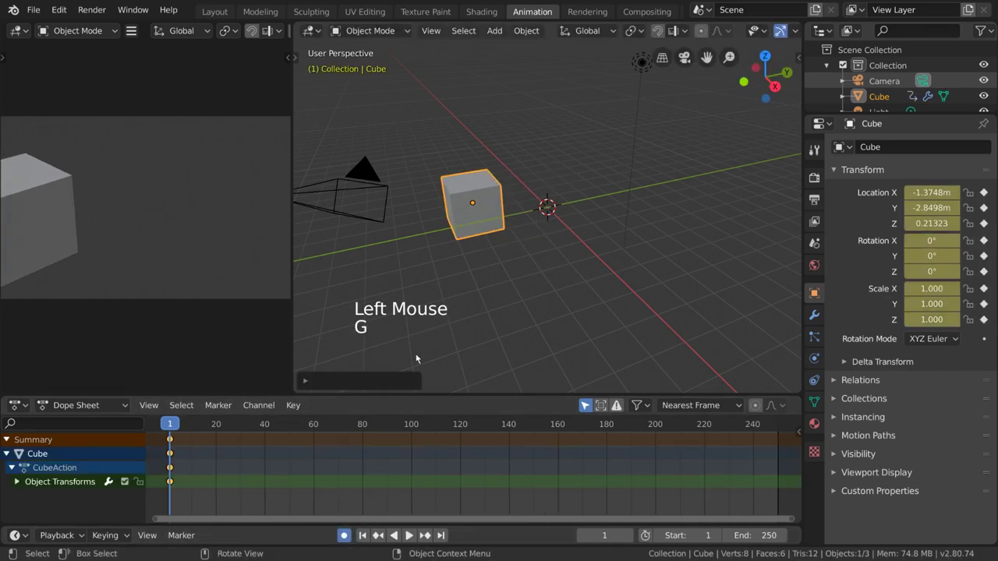
pyautogui.press('space')
pyautogui.press('space')
pyautogui.press('g')
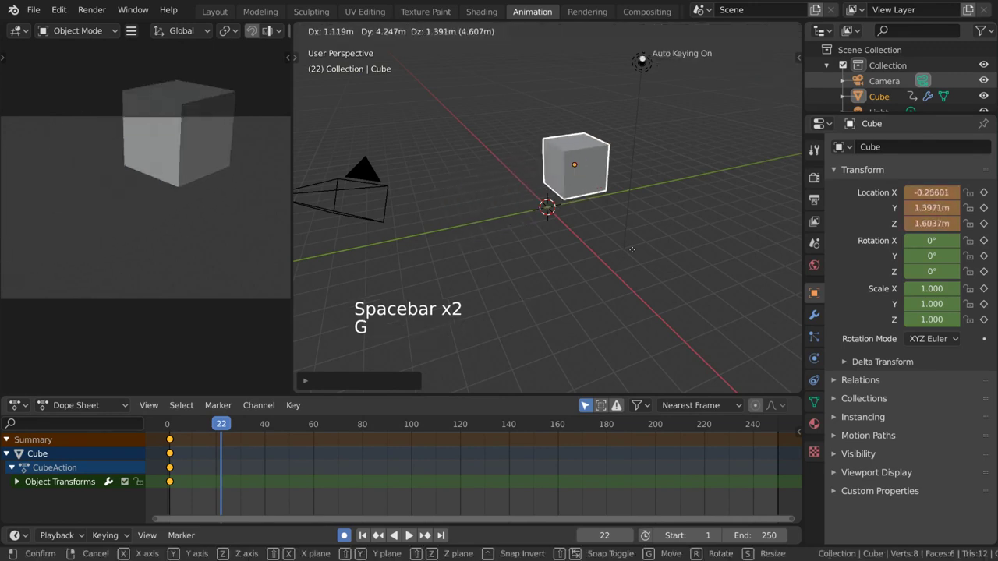
pyautogui.click(602, 282)
pyautogui.press('r')
pyautogui.click(601, 291)
pyautogui.press('space')
pyautogui.press('space')
pyautogui.moveTo(261, 425); pyautogui.dragTo(168, 425)
pyautogui.press('space')
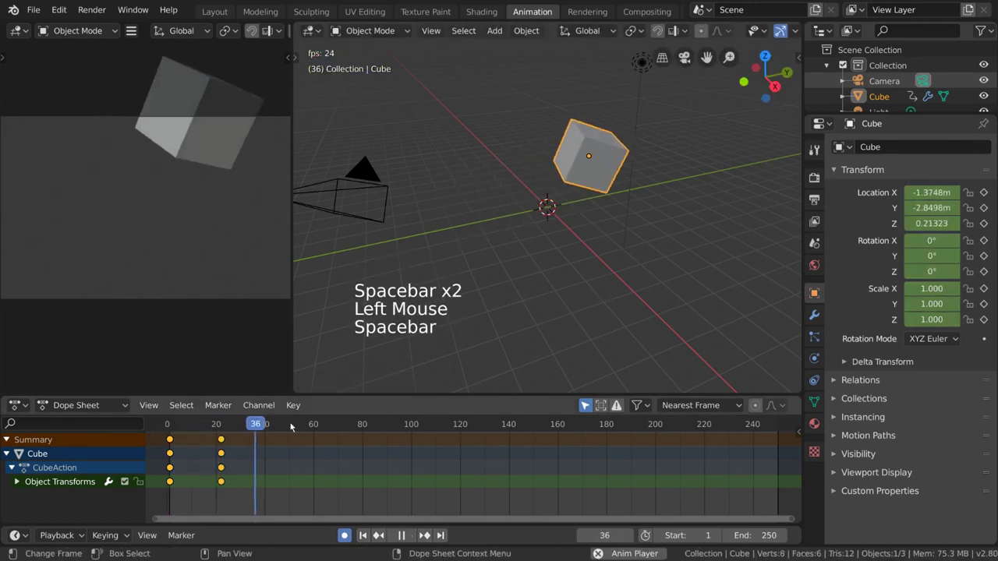
pyautogui.press('space')
# Rotate the cube twice and move it, keying frame 66
pyautogui.press('r')
pyautogui.click(343, 187)
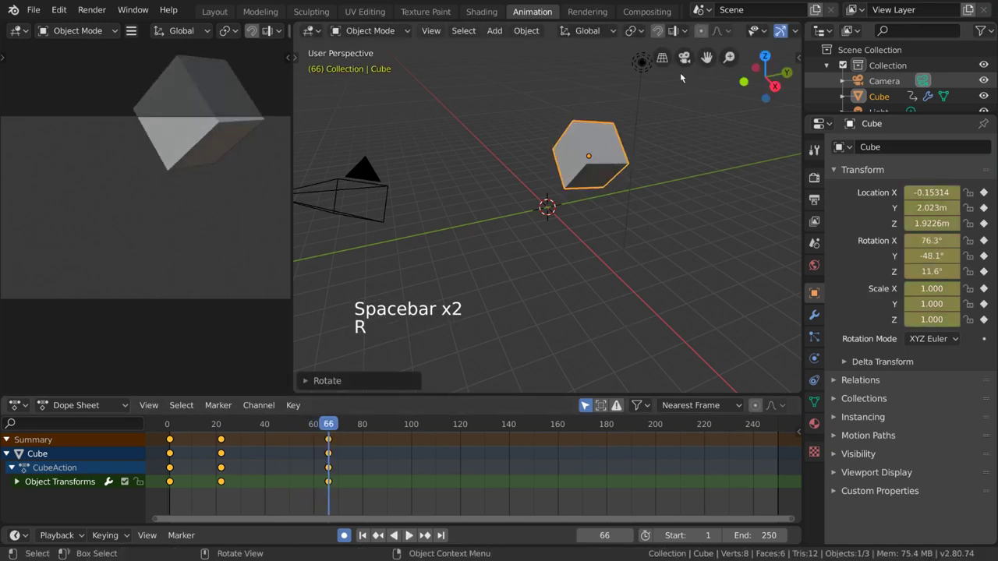
pyautogui.press('r')
pyautogui.click(336, 187)
pyautogui.press('g')
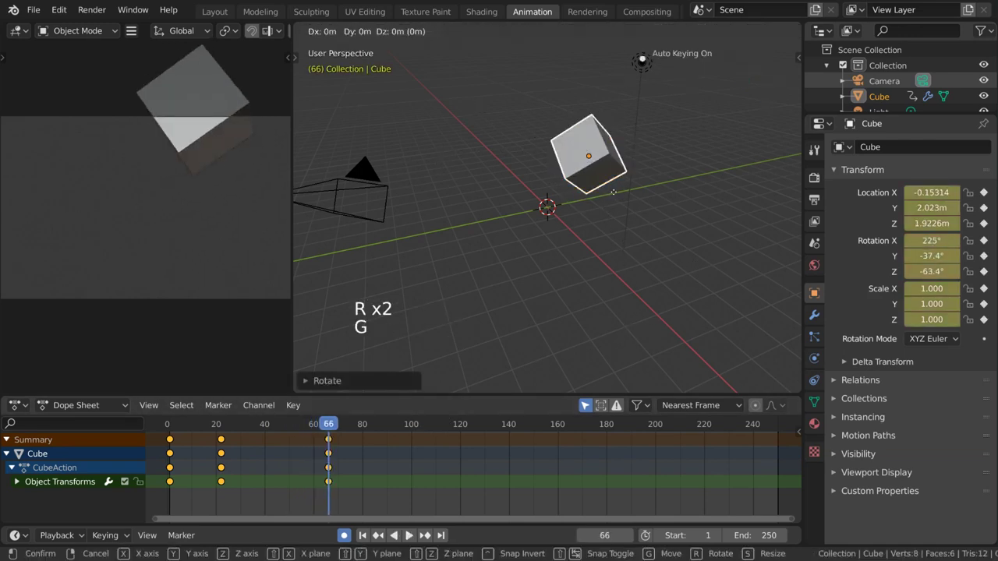
pyautogui.click(418, 469)
# Move the cube at about frame 133 to add a keyframe, then play the animation
pyautogui.moveTo(369, 421); pyautogui.dragTo(169, 425)
pyautogui.press('g')
pyautogui.click(479, 289)
pyautogui.press('space')
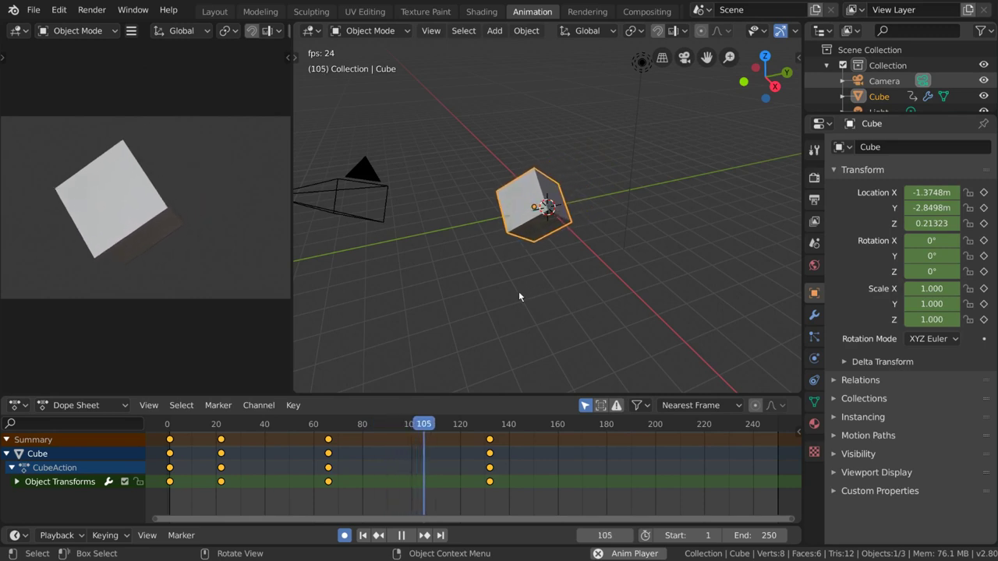
pyautogui.press('space')
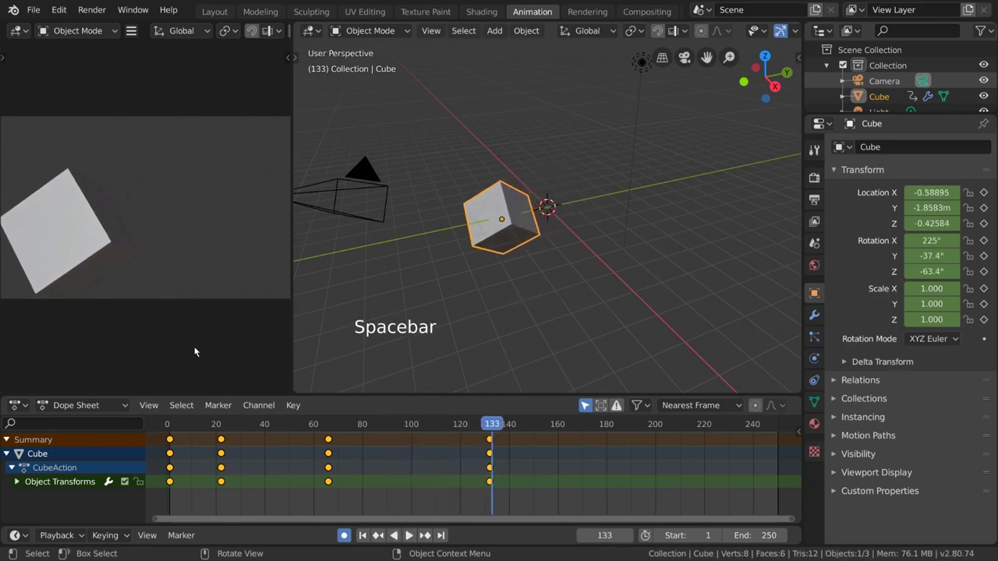
# Split the camera area and turn the new part into a Graph Editor
pyautogui.rightClick(291, 286)
pyautogui.click(296, 271)
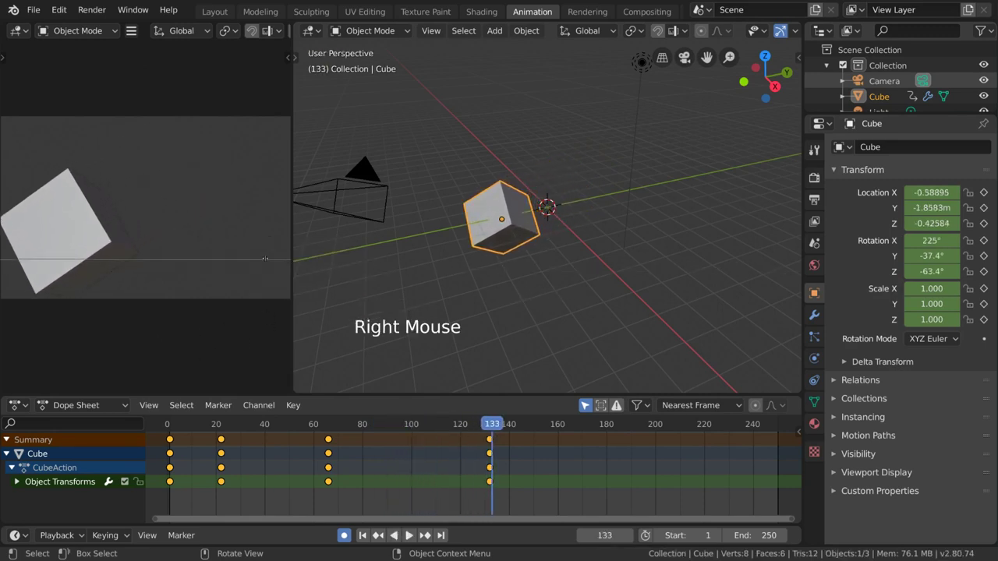
pyautogui.click(239, 243)
pyautogui.click(19, 254)
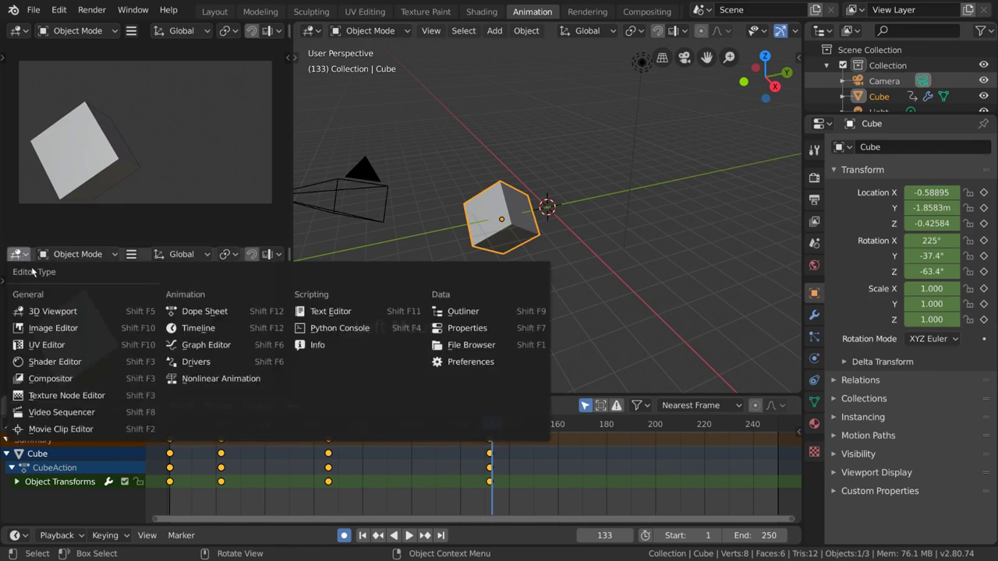
pyautogui.click(258, 348)
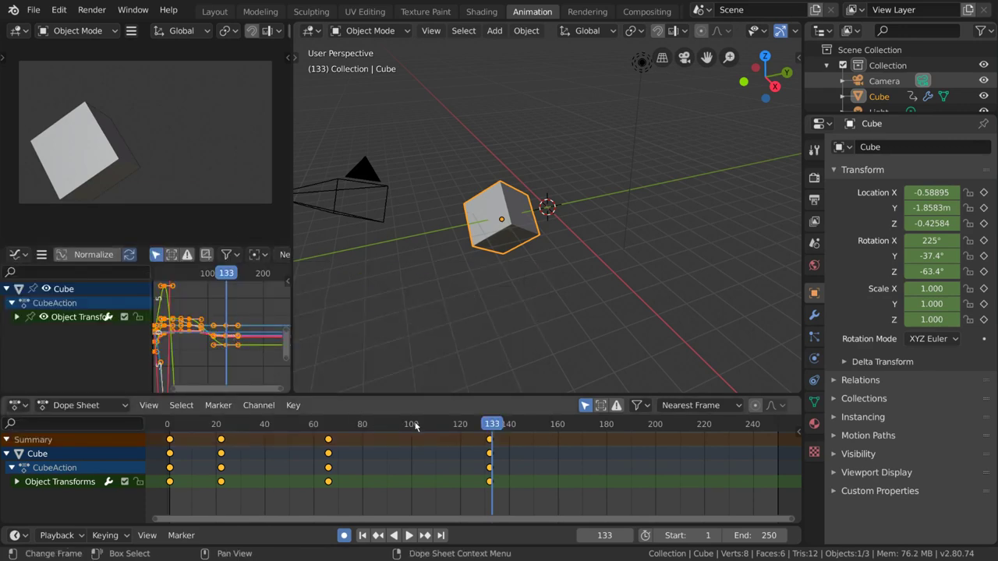
# Adjust the frame 133 key in the graph and try shifting the frame 65 keys, cancelling it
pyautogui.click(226, 343)
pyautogui.press('g')
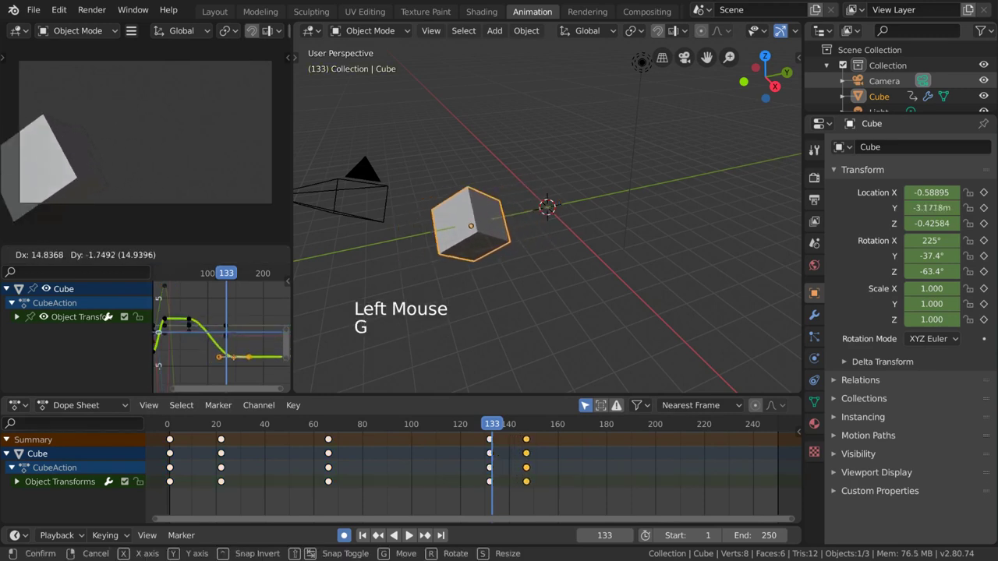
pyautogui.click(234, 339)
pyautogui.click(328, 439)
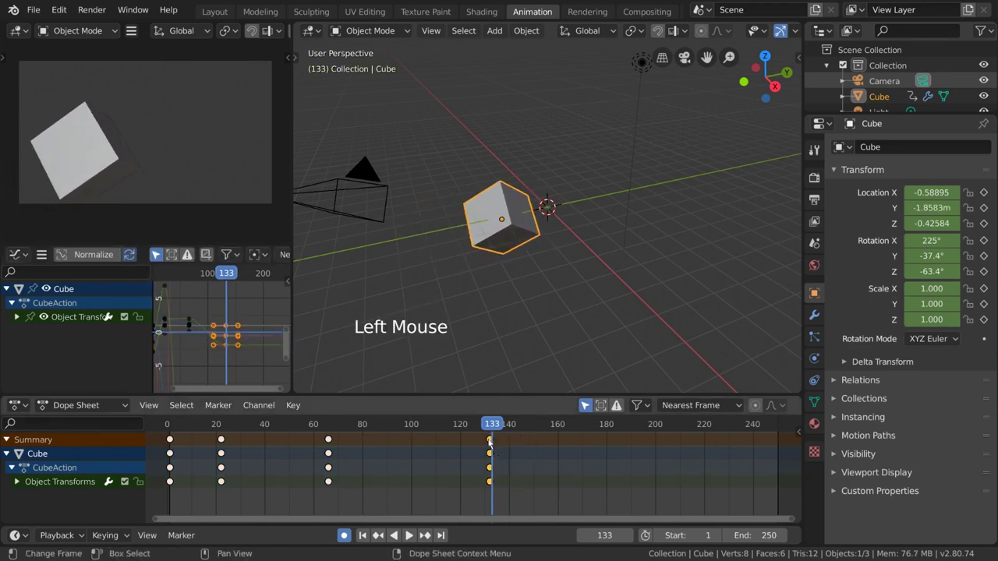
pyautogui.press('g')
pyautogui.rightClick(388, 443)
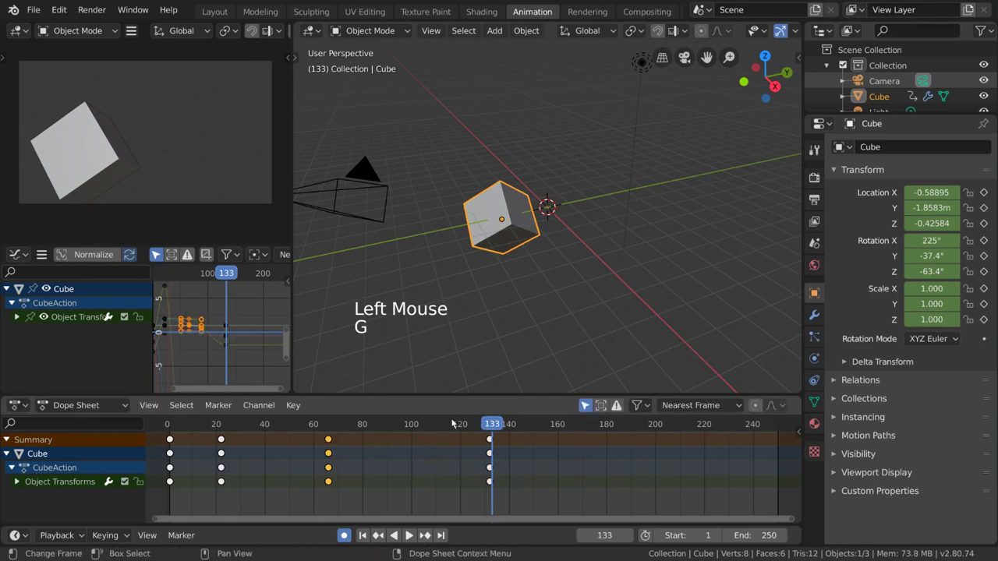
# Scale all keyframes around frame 40 and shift them out to about frame 172, then play back
pyautogui.click(265, 424)
pyautogui.press('a')
pyautogui.press('s')
pyautogui.press('s')
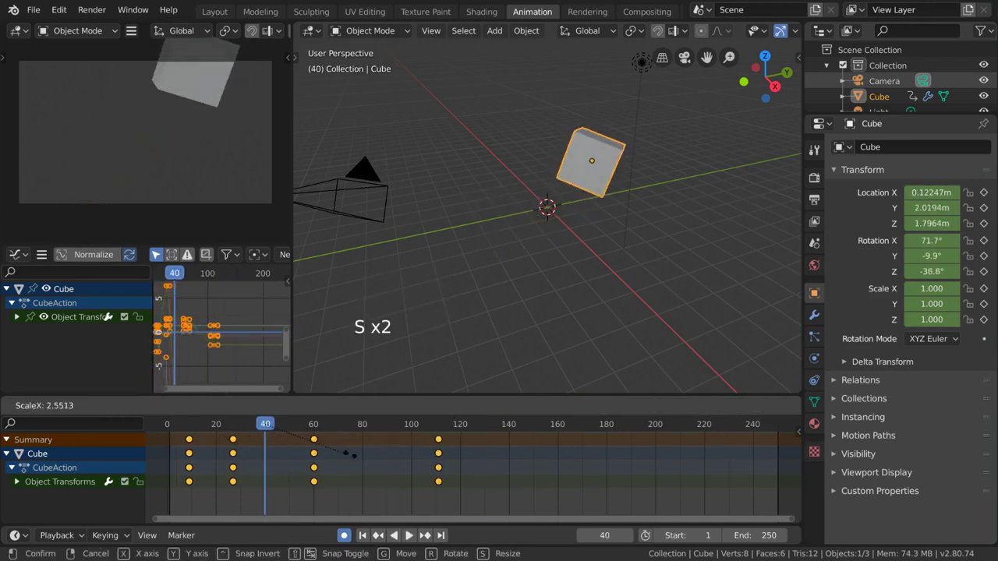
pyautogui.click(343, 456)
pyautogui.press('g')
pyautogui.click(432, 448)
pyautogui.press('space')
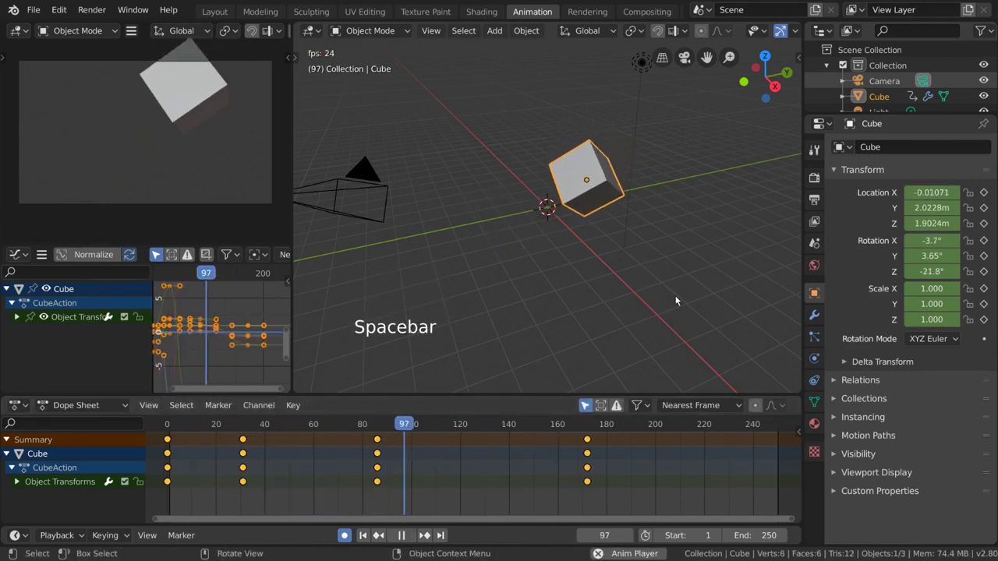
pyautogui.press('space')
pyautogui.click(587, 12)
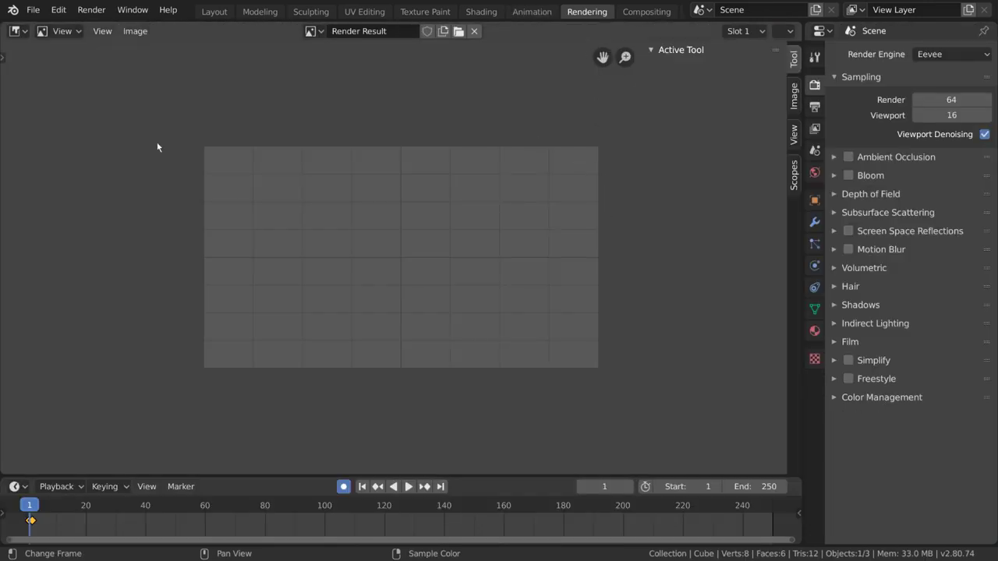
# Render frame 1 with Render > Render Image and close the render window
pyautogui.click(91, 9)
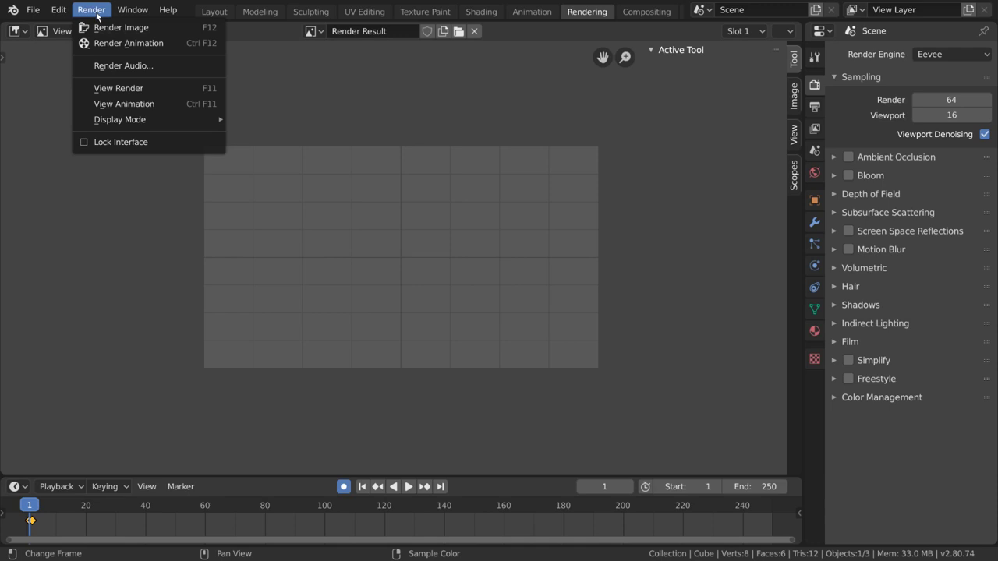
pyautogui.click(99, 28)
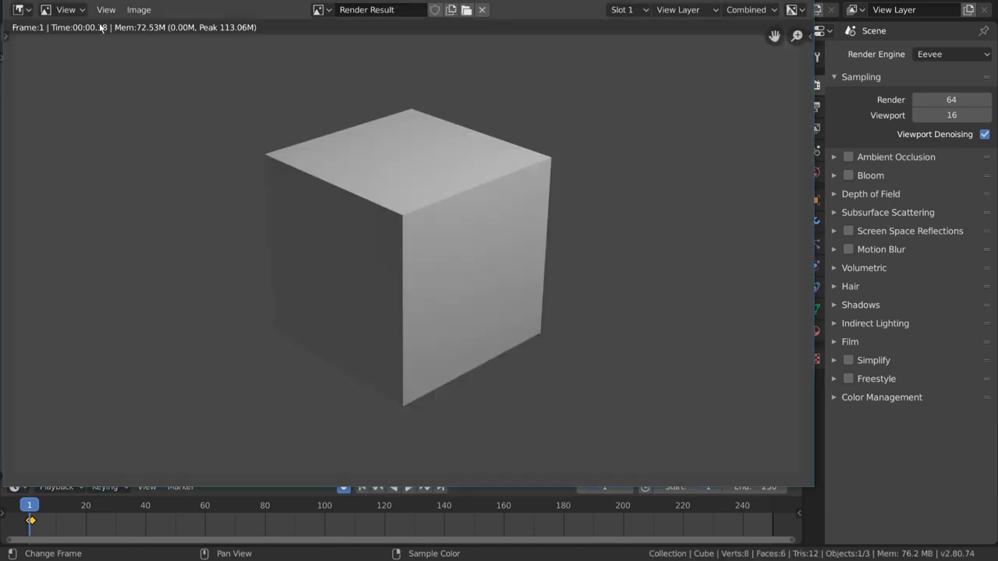
pyautogui.press('Escape')
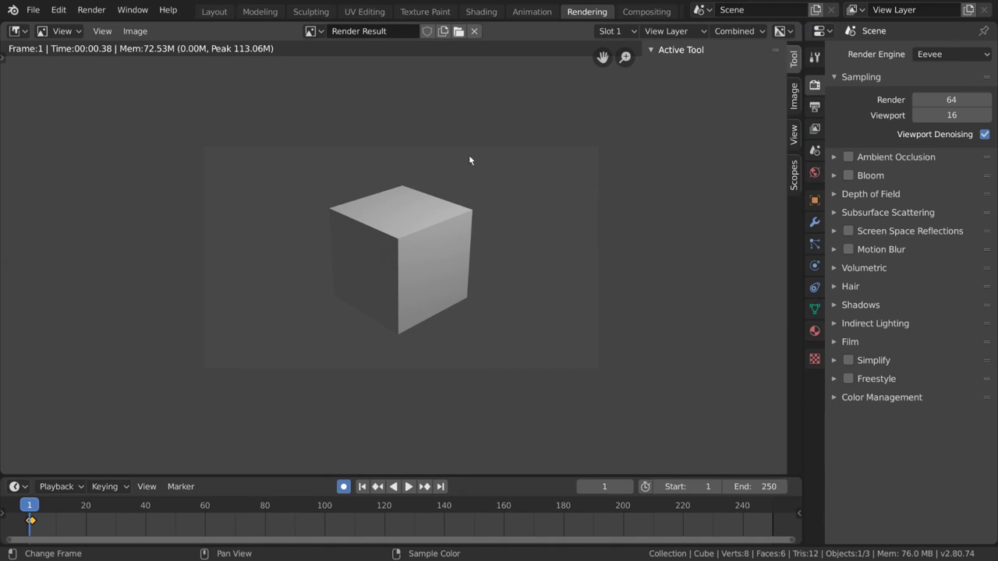
# Keep the Image Editor on the Render Result and switch its render slot to the empty Slot 2
pyautogui.click(17, 30)
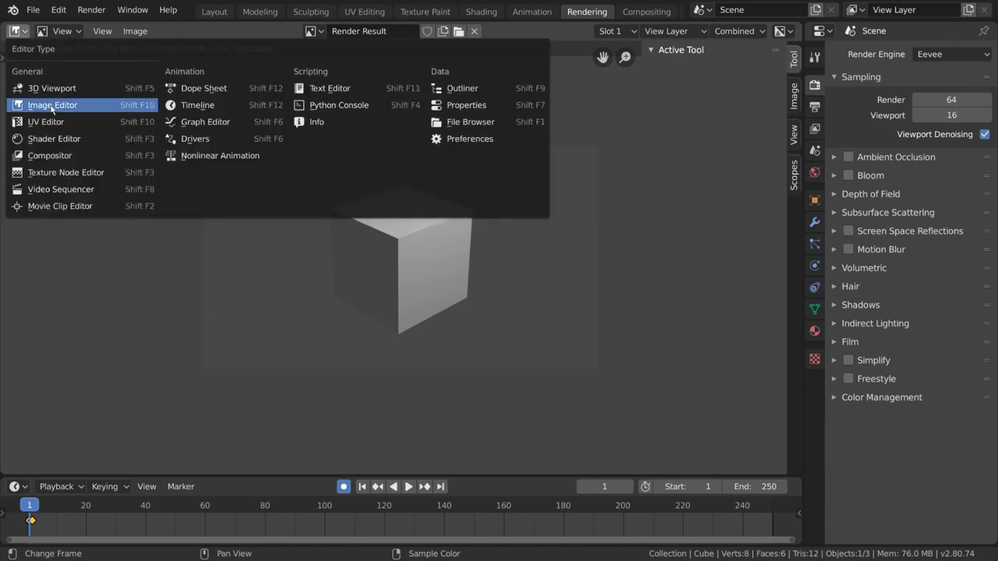
pyautogui.click(99, 105)
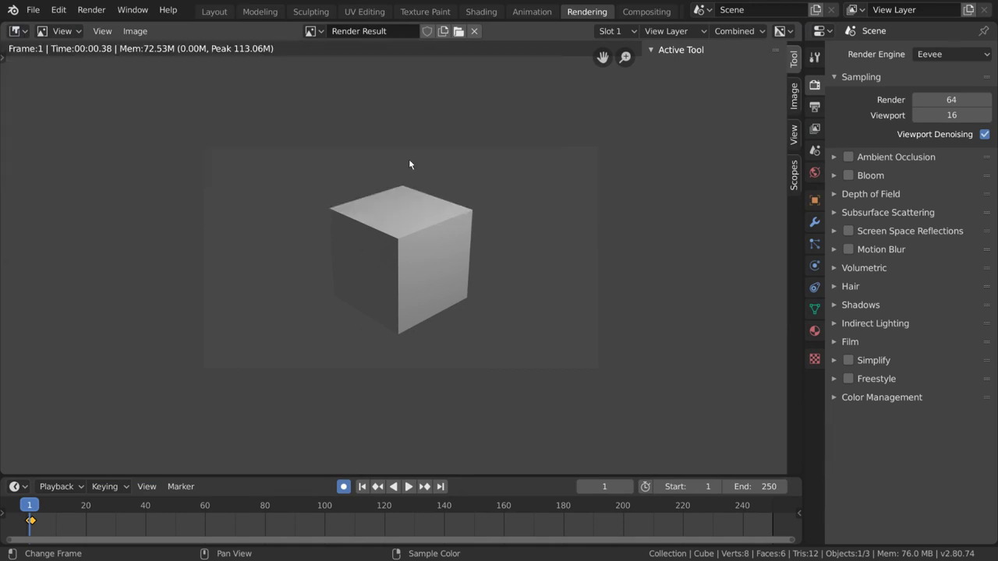
pyautogui.click(312, 31)
pyautogui.click(420, 55)
pyautogui.click(620, 31)
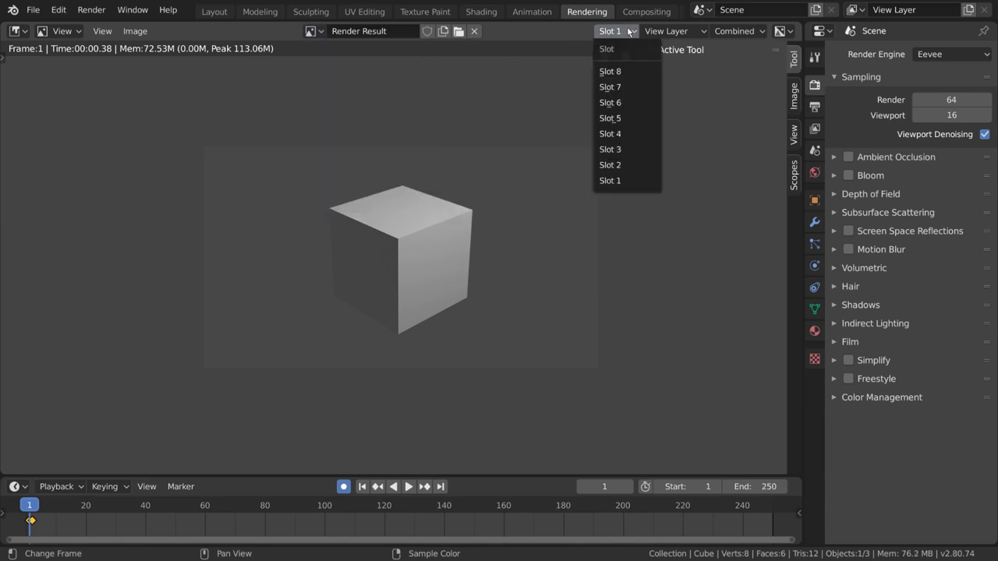
pyautogui.click(633, 165)
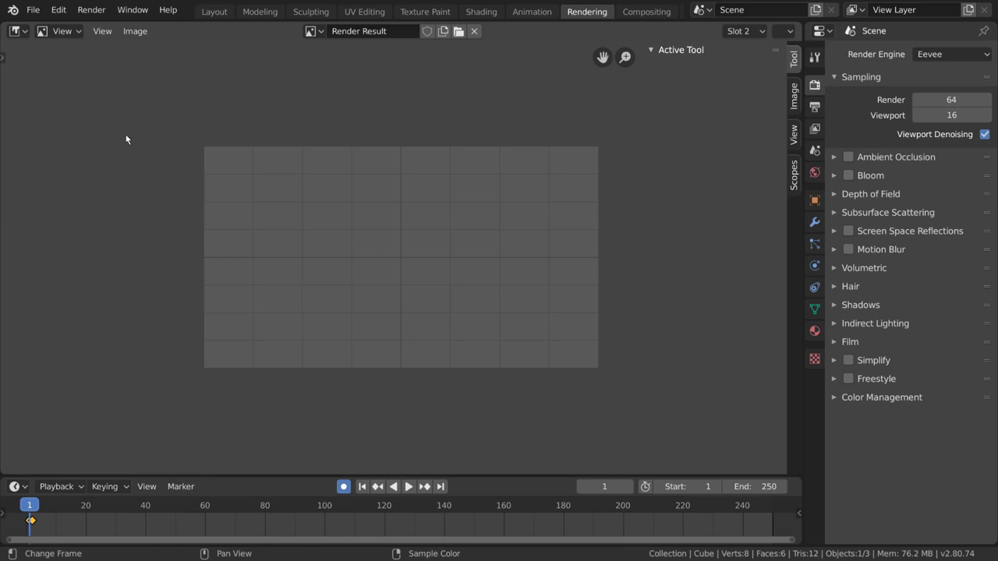
# Render frame 2 into render Slot 2
pyautogui.click(32, 507)
pyautogui.click(92, 10)
pyautogui.click(116, 26)
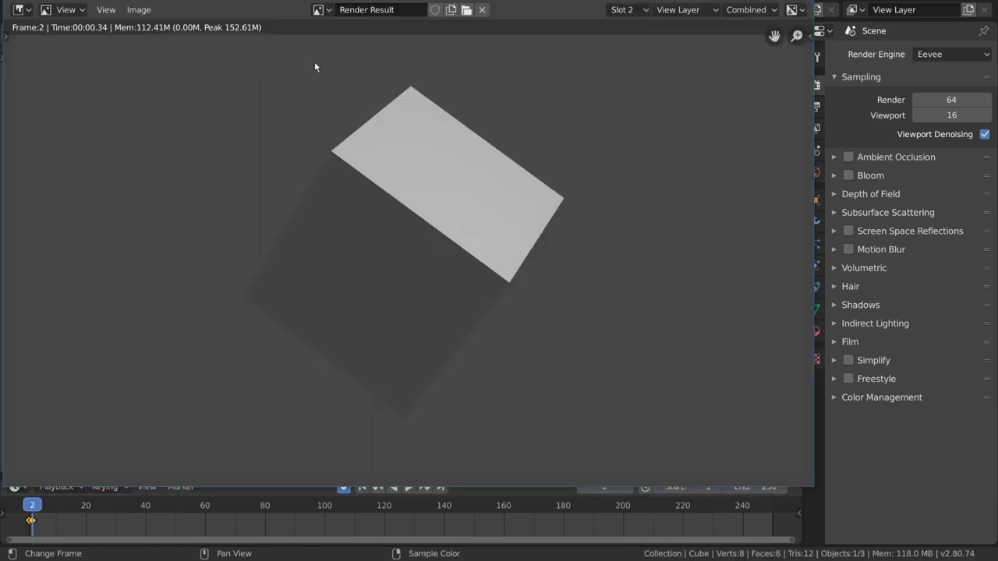
pyautogui.press('Escape')
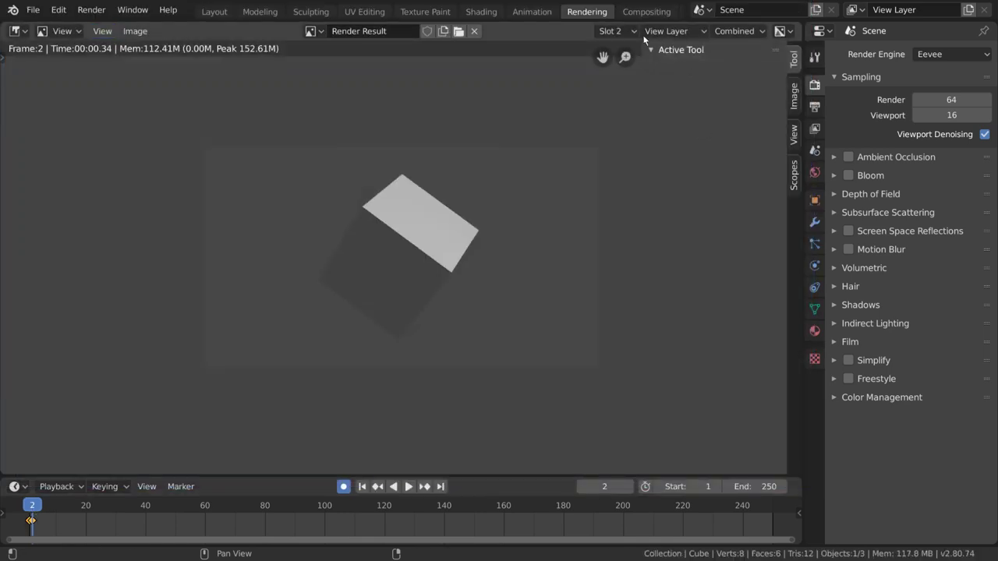
# View the Slot 1 and Slot 2 renders from the sidebar's Render Slots list
pyautogui.click(616, 31)
pyautogui.click(621, 179)
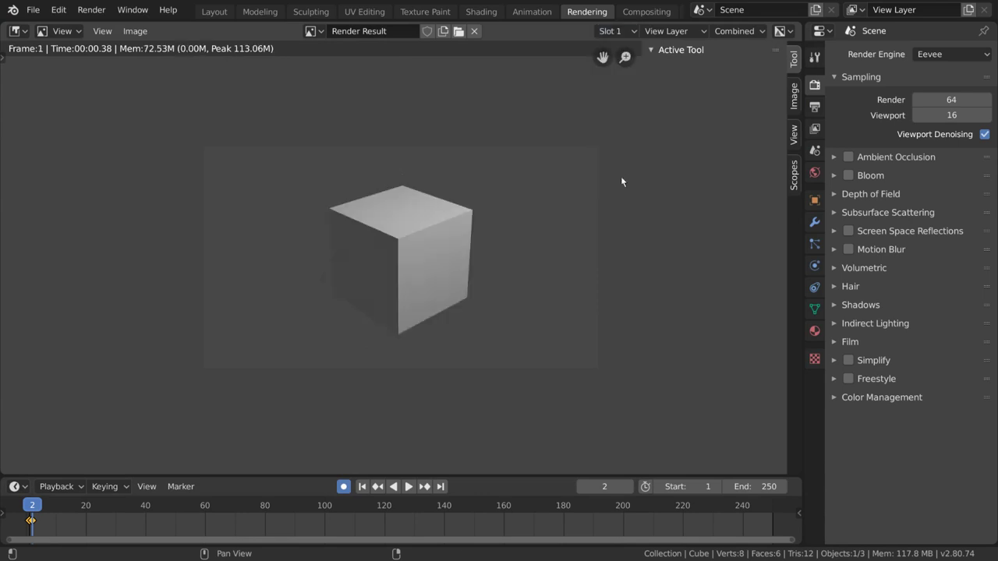
pyautogui.click(794, 97)
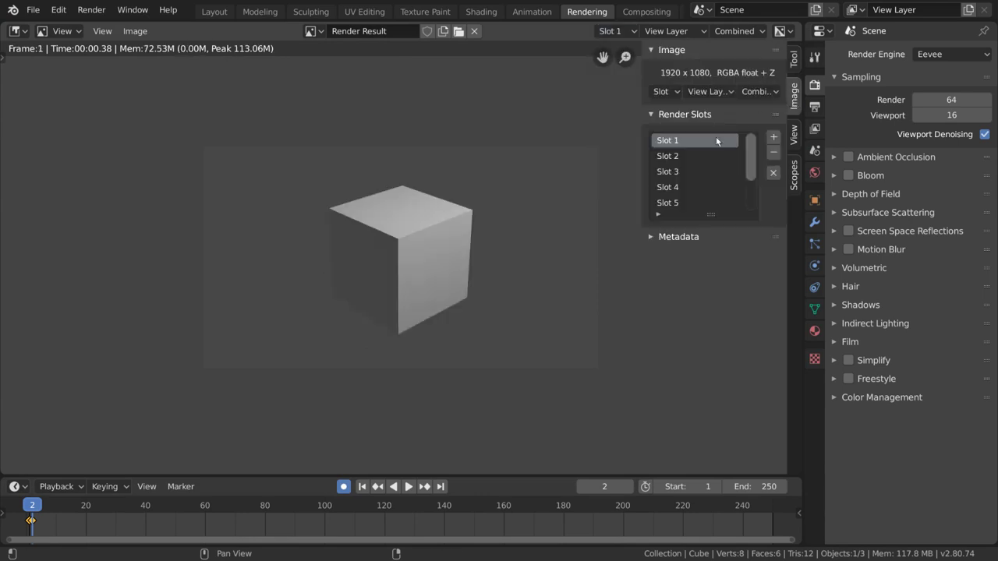
pyautogui.click(691, 156)
pyautogui.click(691, 142)
pyautogui.click(689, 157)
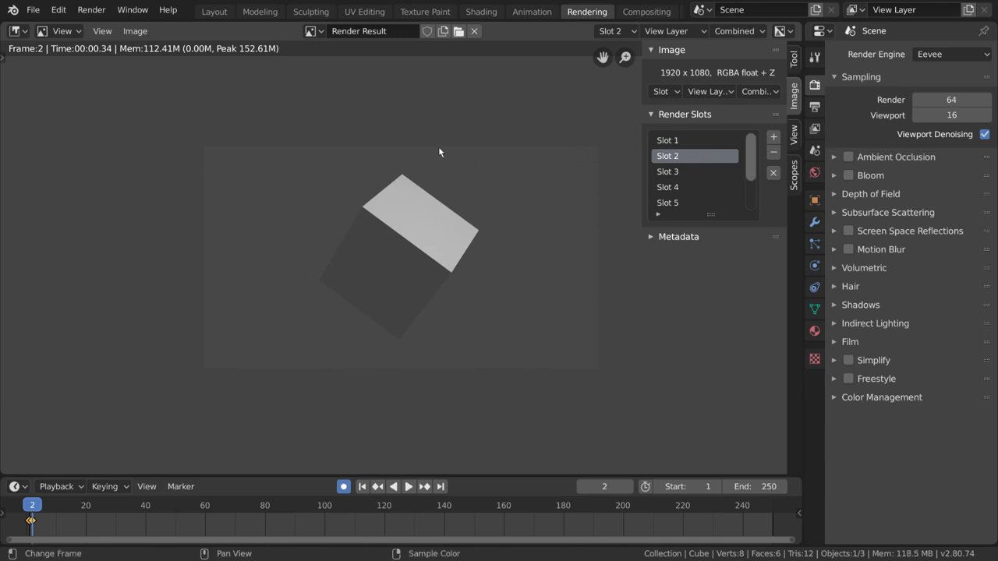
# Cycle between the two render slots with J and Alt+J, then go to Compositing
pyautogui.press('j')
pyautogui.press('j')
pyautogui.press('j')
pyautogui.press('j')
pyautogui.press('j')
pyautogui.press('j')
pyautogui.press('j')
pyautogui.press('j')
pyautogui.press('j')
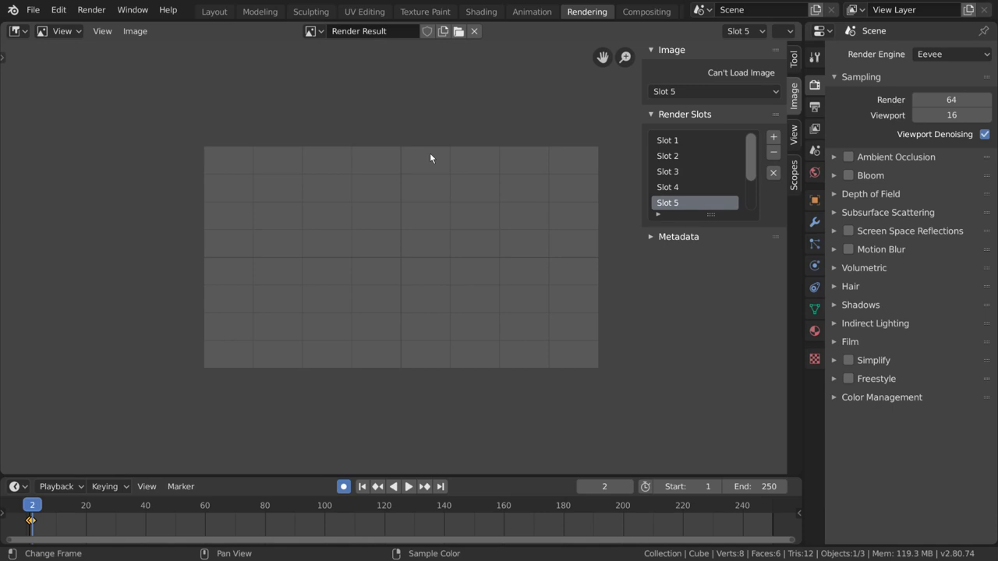
pyautogui.hotkey('alt', 'j')
pyautogui.hotkey('alt', 'j')
pyautogui.hotkey('alt', 'j')
pyautogui.hotkey('alt', 'j')
pyautogui.press('j')
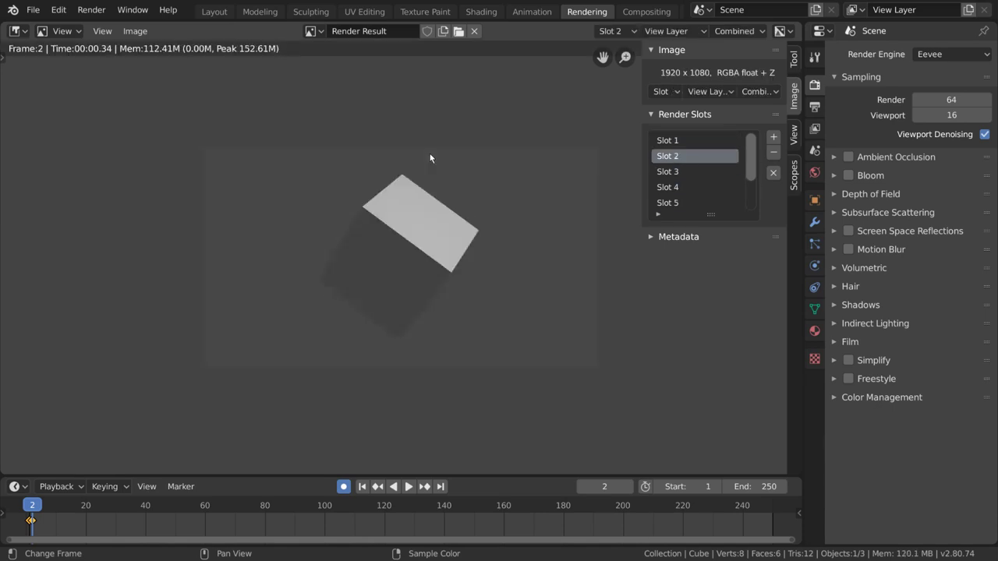
pyautogui.press('j')
pyautogui.press('j')
pyautogui.hotkey('alt', 'j')
pyautogui.hotkey('alt', 'j')
pyautogui.hotkey('alt', 'j')
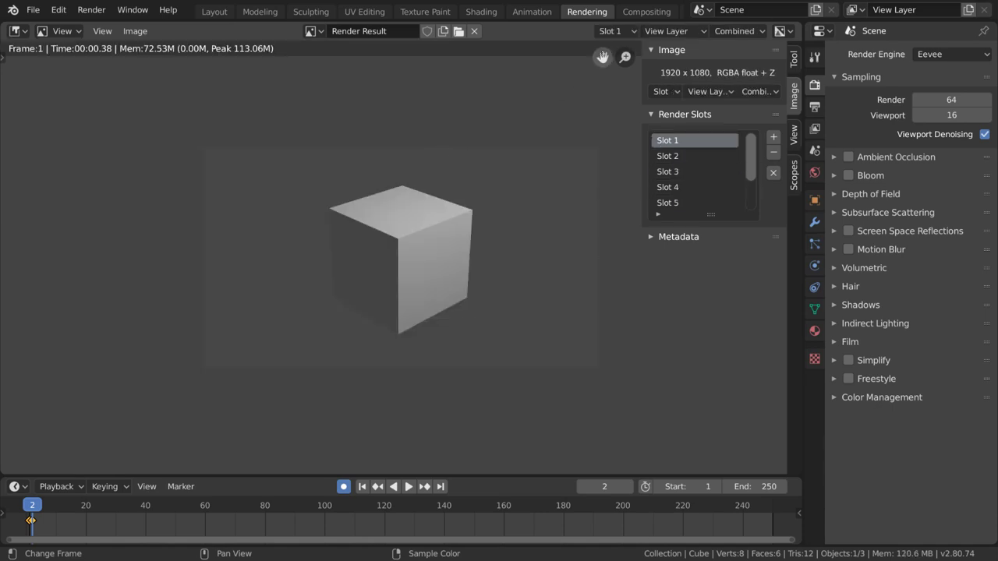
pyautogui.click(650, 12)
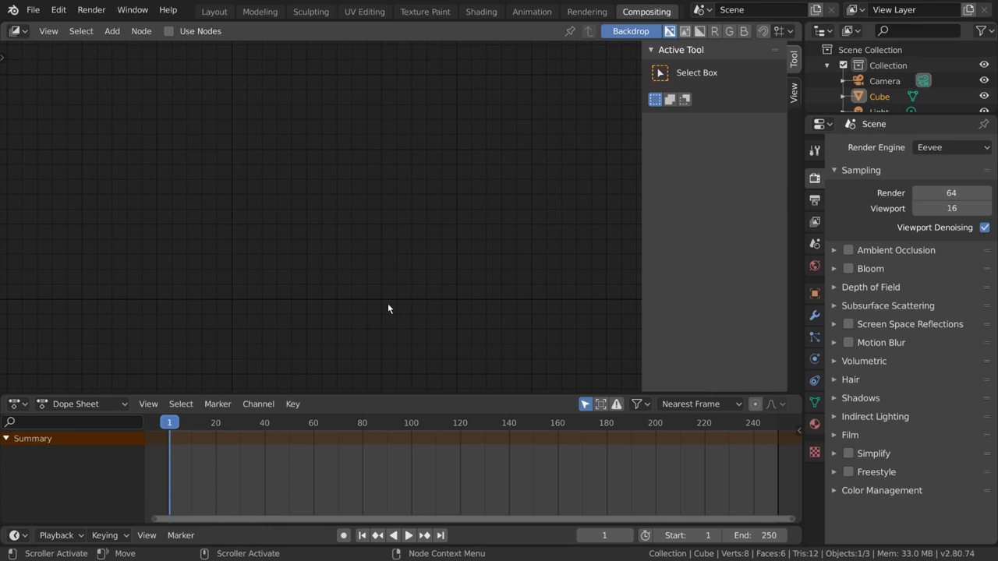
# Set the main area's editor type to the Compositor node editor
pyautogui.scroll(-2, 467, 267)
pyautogui.scroll(3, 476, 261)
pyautogui.click(19, 31)
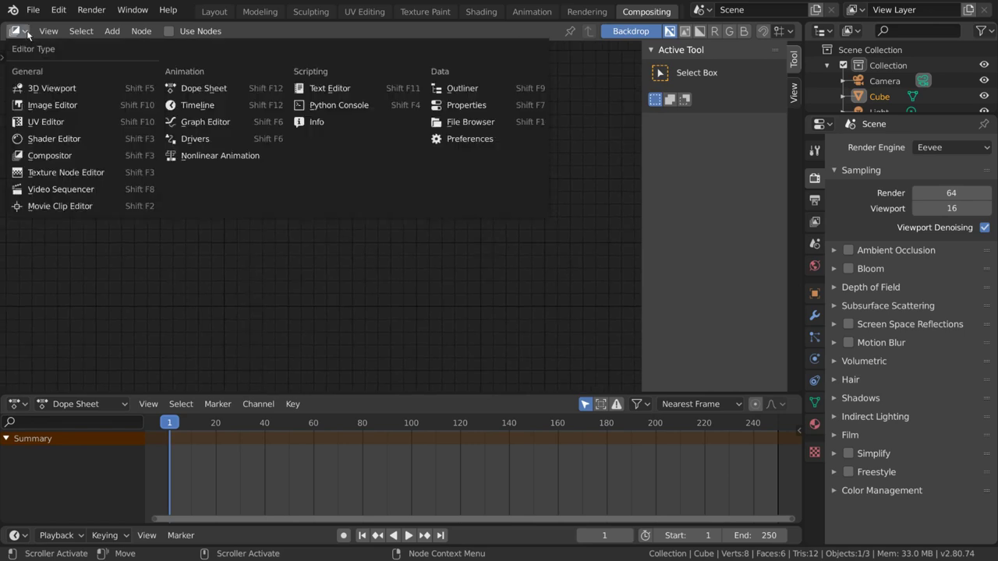
pyautogui.click(102, 156)
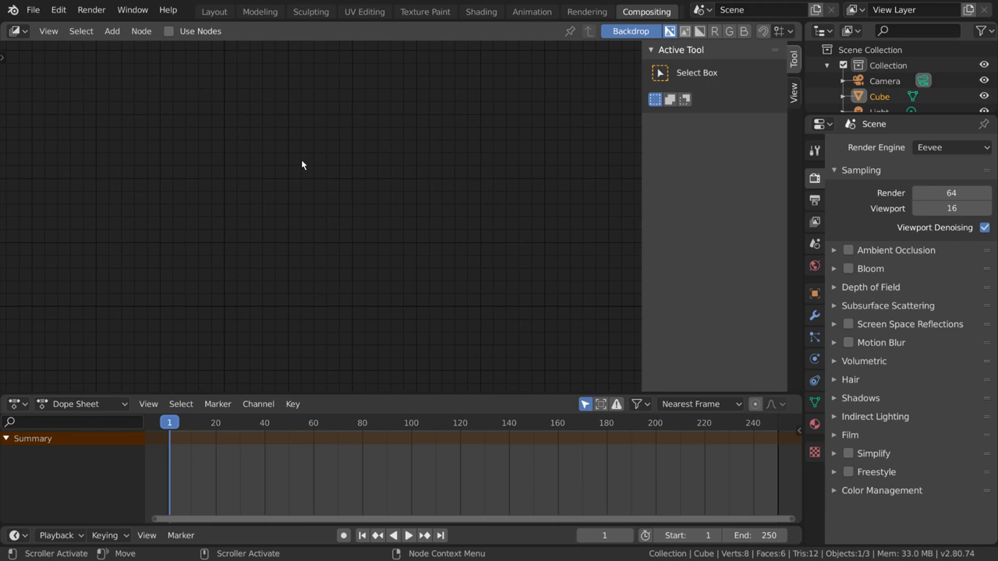
# Enable Use Nodes, frame the Render Layers and Composite nodes, and nudge them into place
pyautogui.click(175, 35)
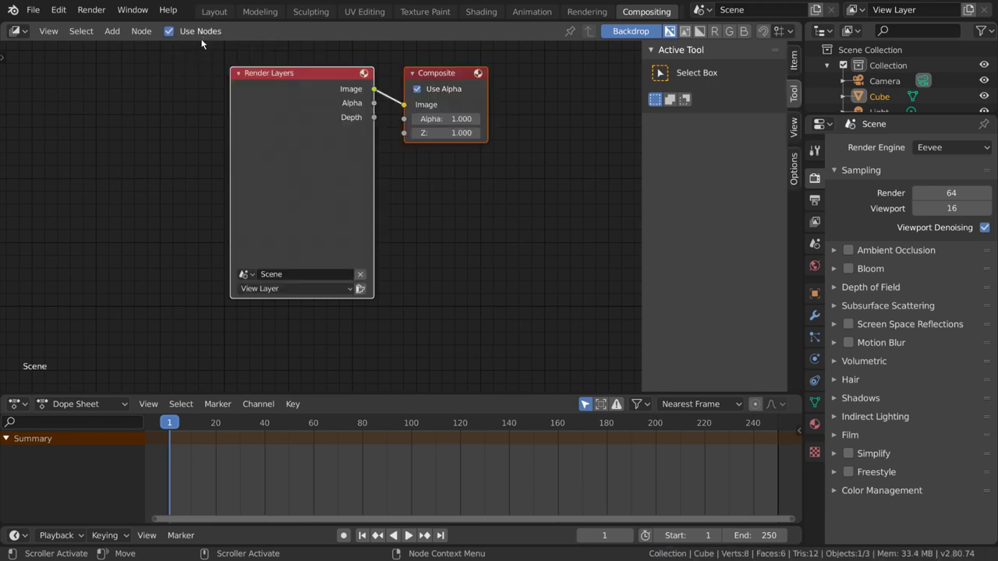
pyautogui.press('Home')
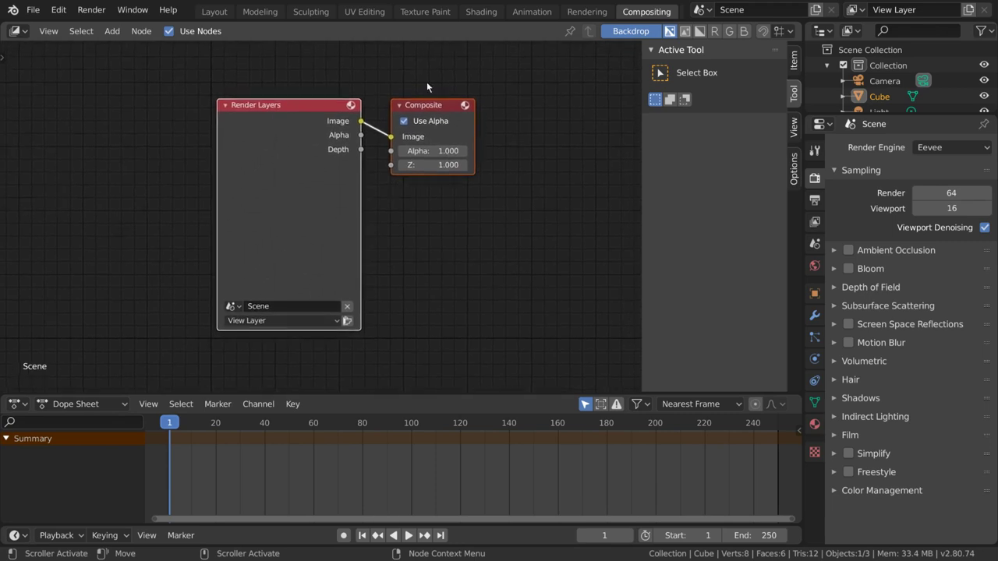
pyautogui.click(301, 119)
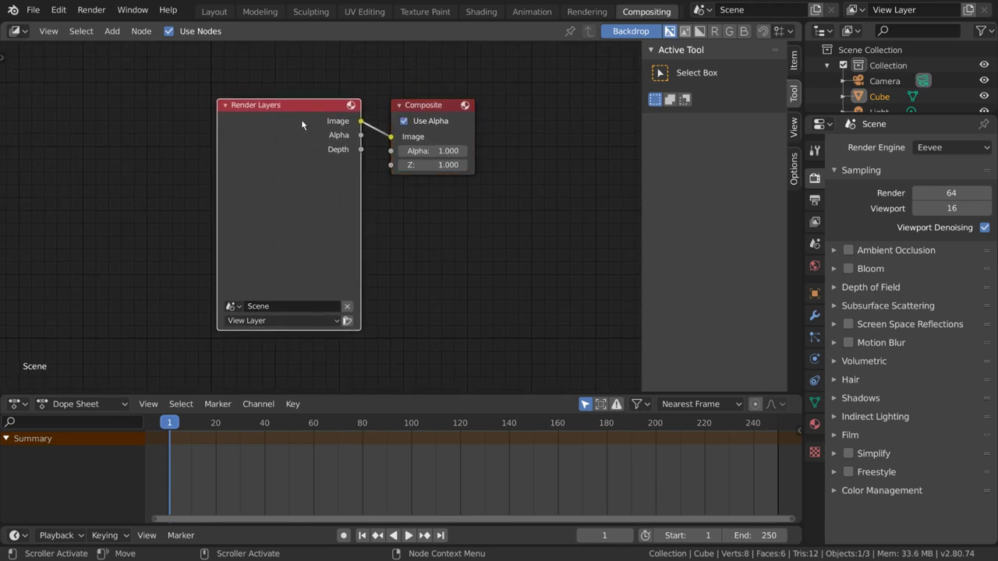
pyautogui.click(444, 106)
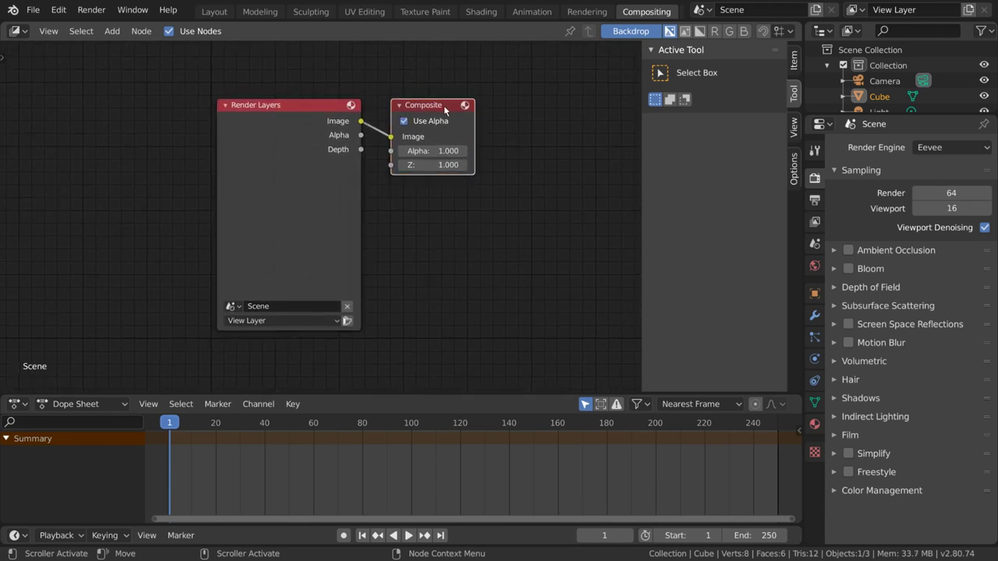
pyautogui.press('g')
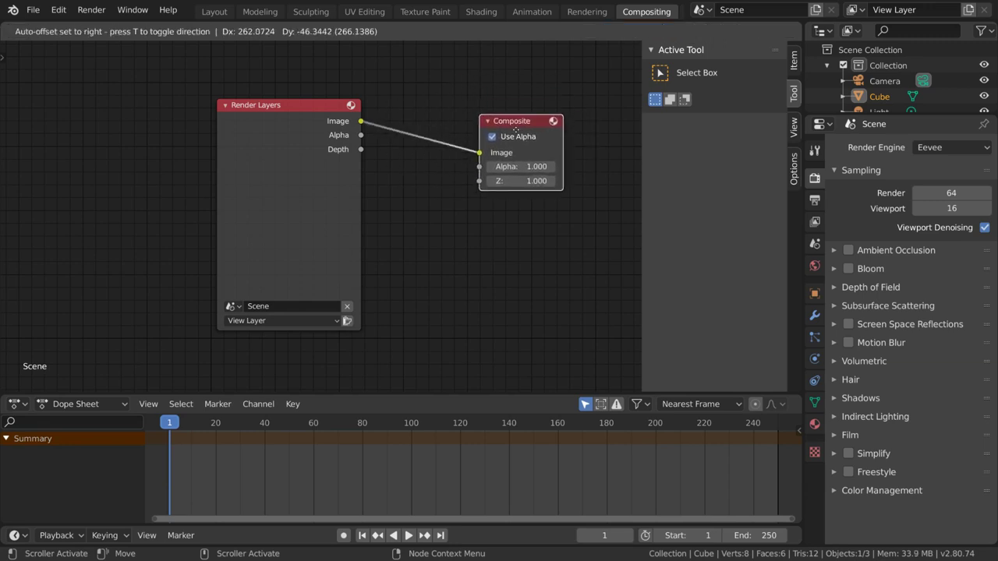
pyautogui.press('Escape')
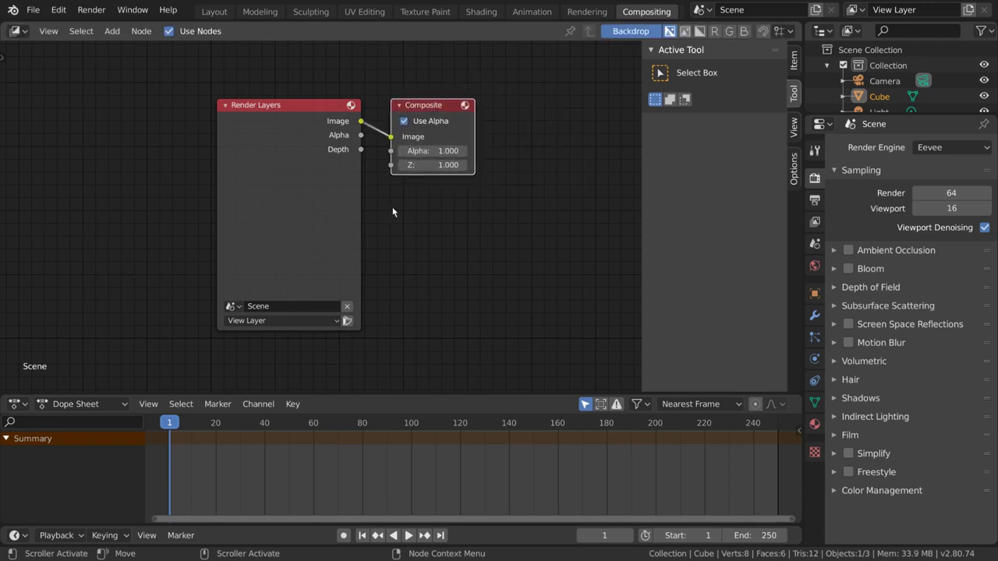
pyautogui.moveTo(315, 196)
pyautogui.mouseDown()
pyautogui.moveTo(238, 194)
pyautogui.moveTo(283, 212)
pyautogui.moveTo(301, 167)
pyautogui.moveTo(290, 191)
pyautogui.moveTo(315, 191)
pyautogui.mouseUp()
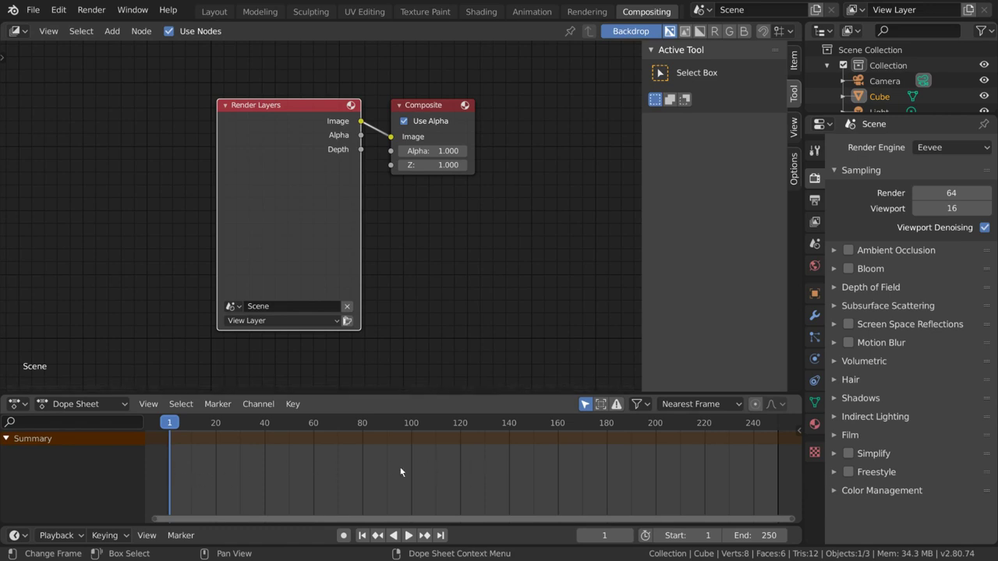
# Keyframe the Mix node's Fac at 0.000 on frames 283 and 280
pyautogui.moveTo(181, 424); pyautogui.dragTo(445, 424)
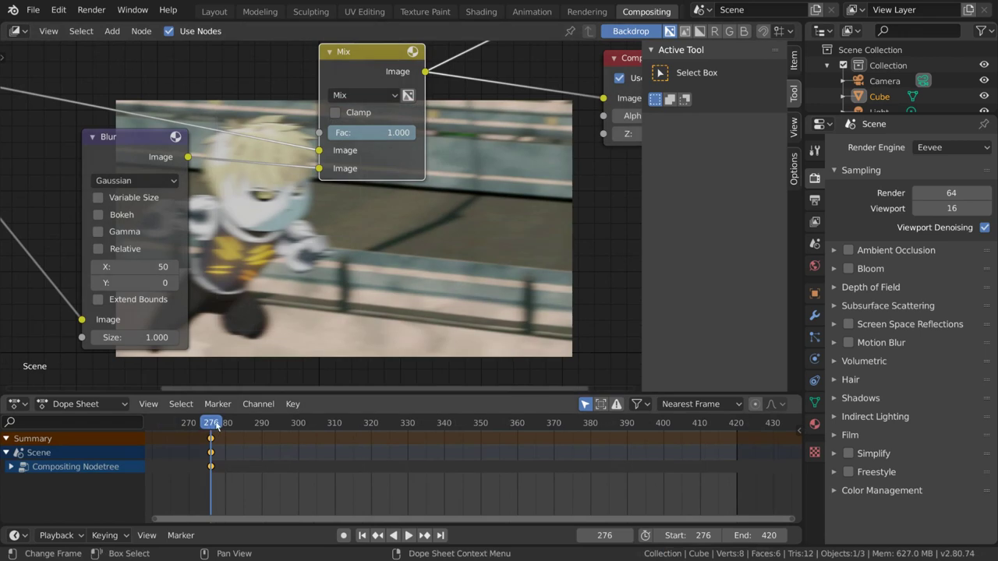
pyautogui.moveTo(212, 424); pyautogui.dragTo(238, 425)
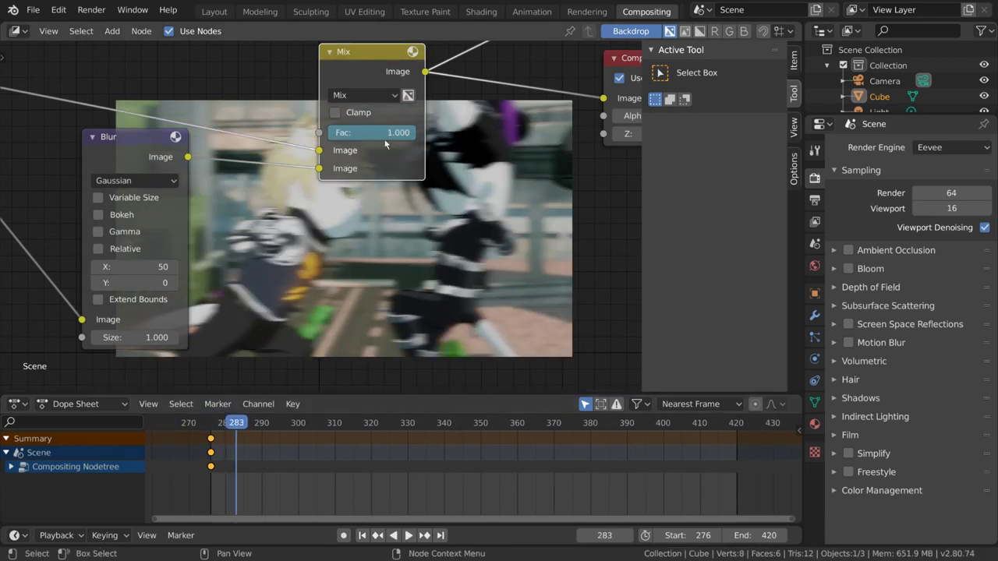
pyautogui.moveTo(390, 133); pyautogui.dragTo(314, 150)
pyautogui.moveTo(432, 174)
pyautogui.mouseDown(button='middle')
pyautogui.moveTo(416, 150)
pyautogui.moveTo(431, 164)
pyautogui.mouseUp(button='middle')
pyautogui.press('i')
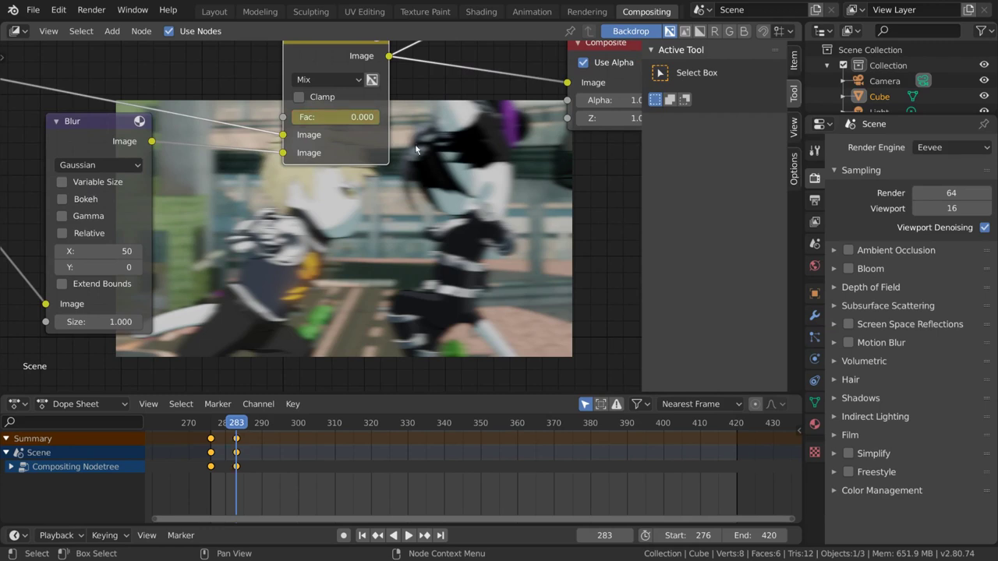
pyautogui.press('Left')
pyautogui.press('Left')
pyautogui.press('Left')
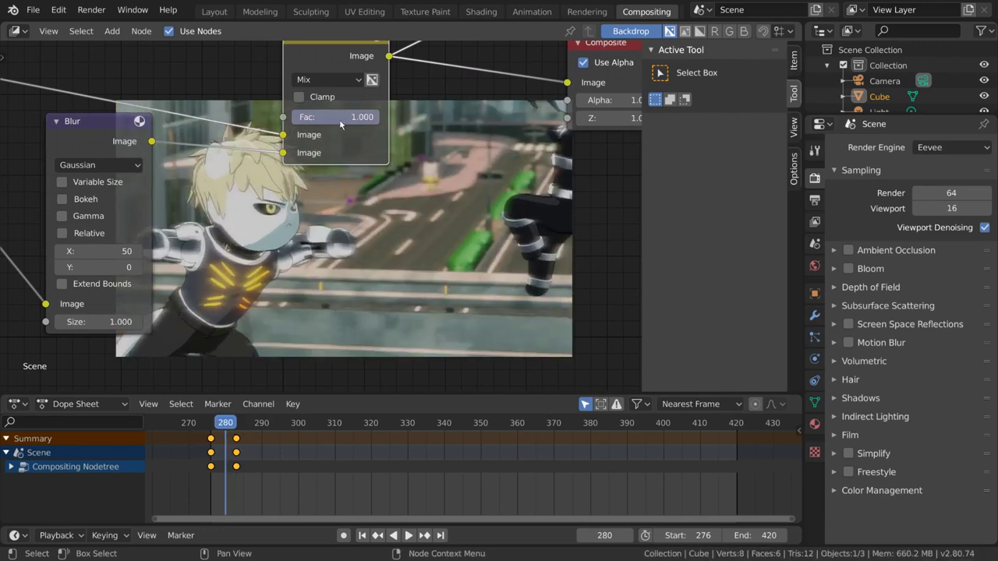
pyautogui.press('i')
# Scrub around frame 283 and shift the frame-283 keyframes later in the Dope Sheet
pyautogui.click(244, 426)
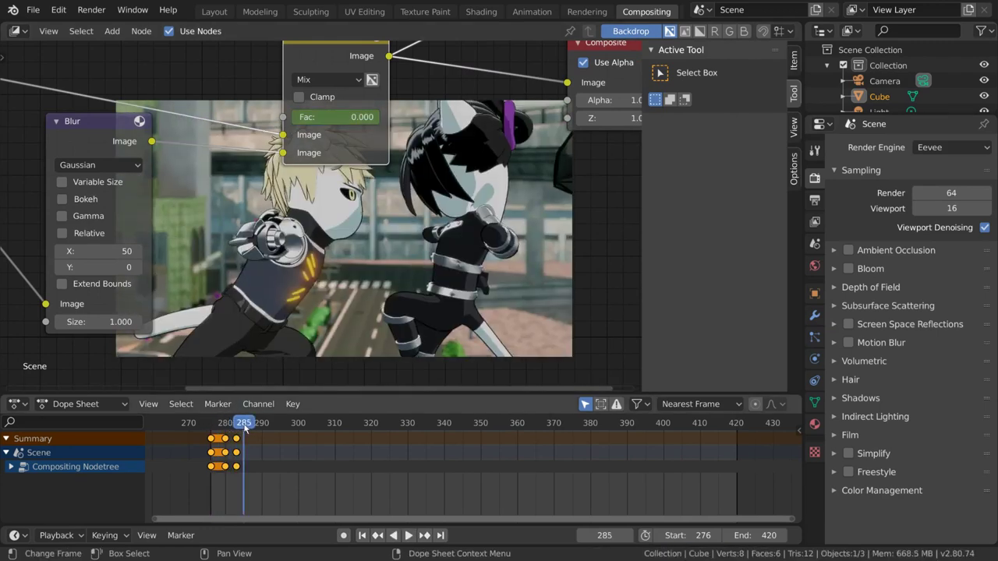
pyautogui.moveTo(244, 426)
pyautogui.mouseDown()
pyautogui.moveTo(200, 425)
pyautogui.moveTo(235, 425)
pyautogui.mouseUp()
pyautogui.press('g')
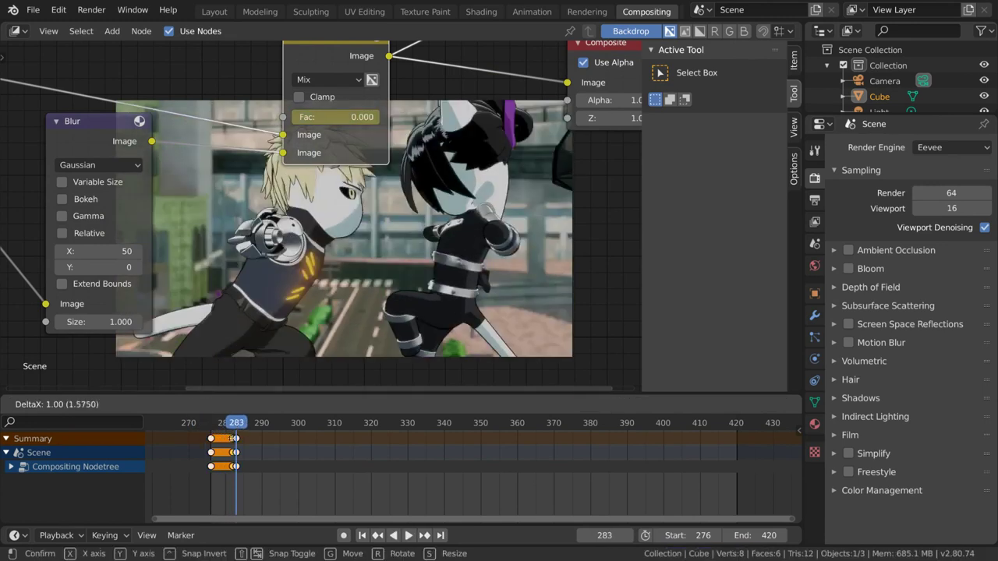
pyautogui.click(236, 425)
pyautogui.keyDown('shift'); pyautogui.scroll(-1, 374, 293); pyautogui.keyUp('shift')
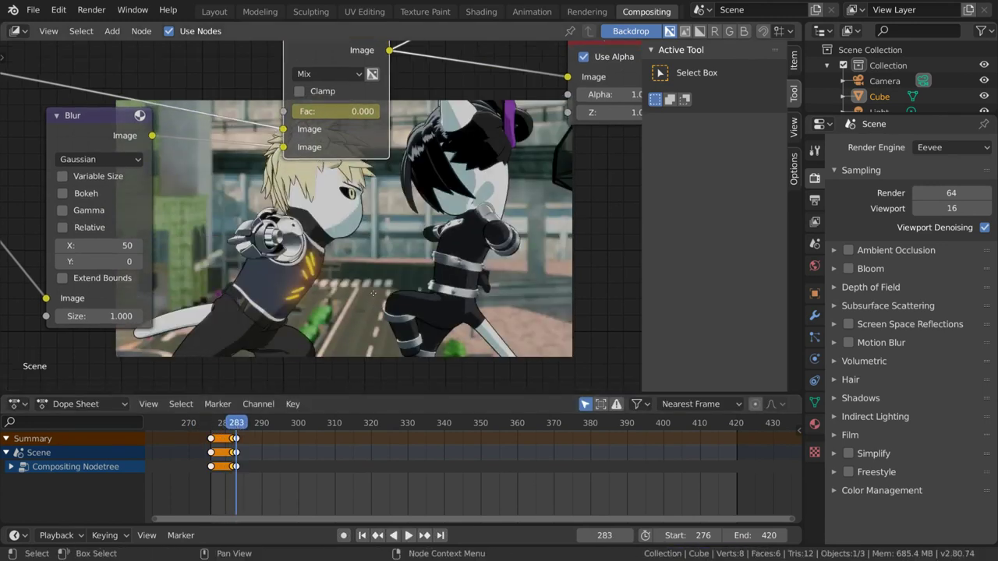
pyautogui.keyDown('shift'); pyautogui.scroll(-1, 374, 293); pyautogui.keyUp('shift')
pyautogui.scroll(2, 387, 481)
pyautogui.click(330, 439)
pyautogui.press('g')
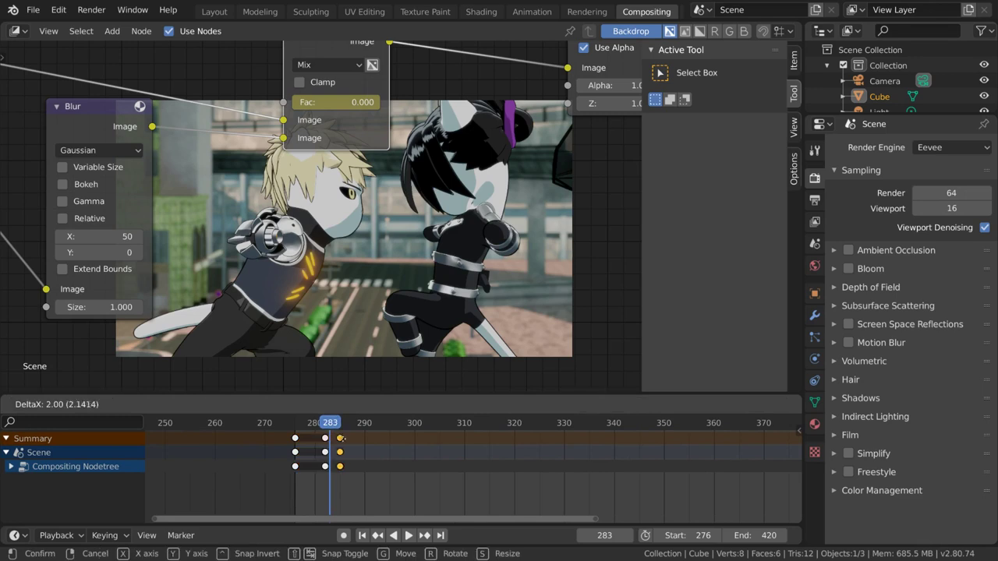
pyautogui.press('Return')
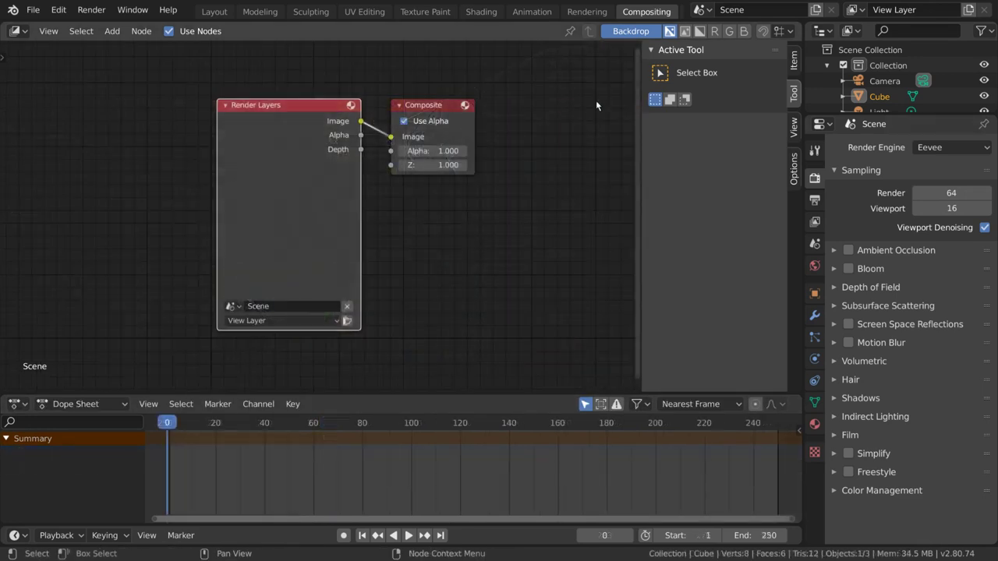
# In the Scripting workspace, create a new text block containing 'import bpy'
pyautogui.scroll(-2, 624, 11)
pyautogui.click(638, 12)
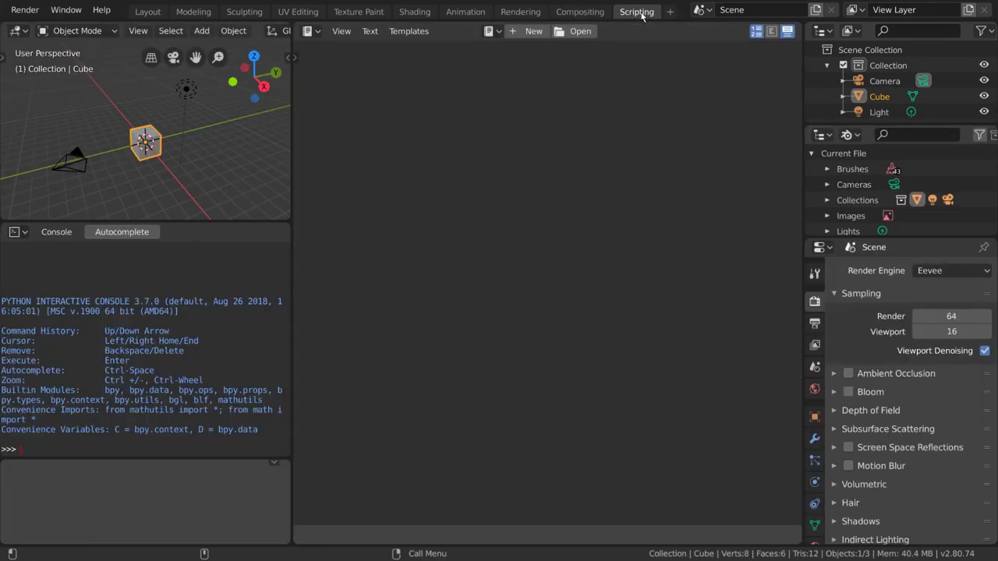
pyautogui.click(527, 31)
pyautogui.write('import bpy')
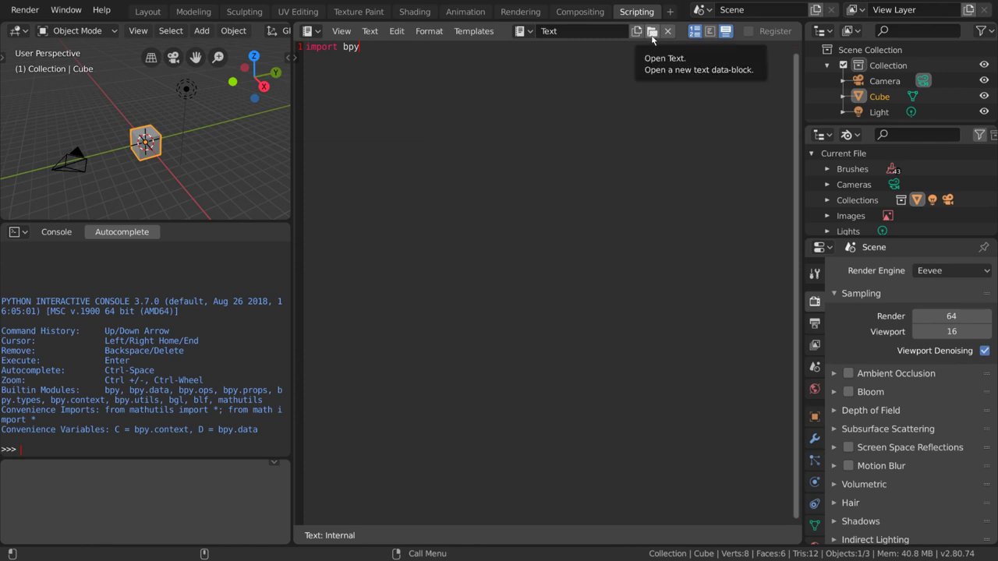
# Toggle syntax highlighting, word wrap and line numbers off and back on
pyautogui.click(725, 32)
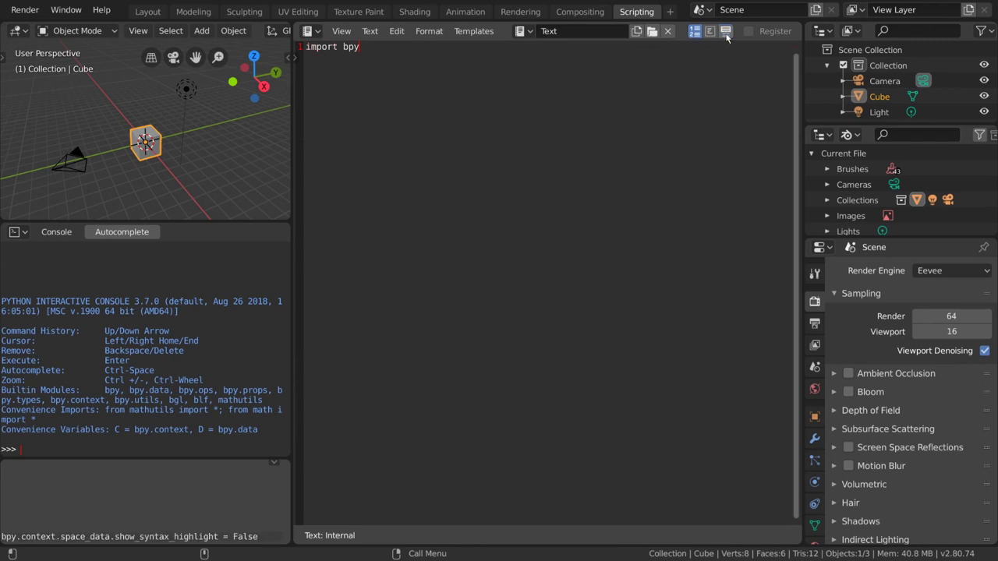
pyautogui.click(725, 32)
pyautogui.click(711, 32)
pyautogui.click(711, 32)
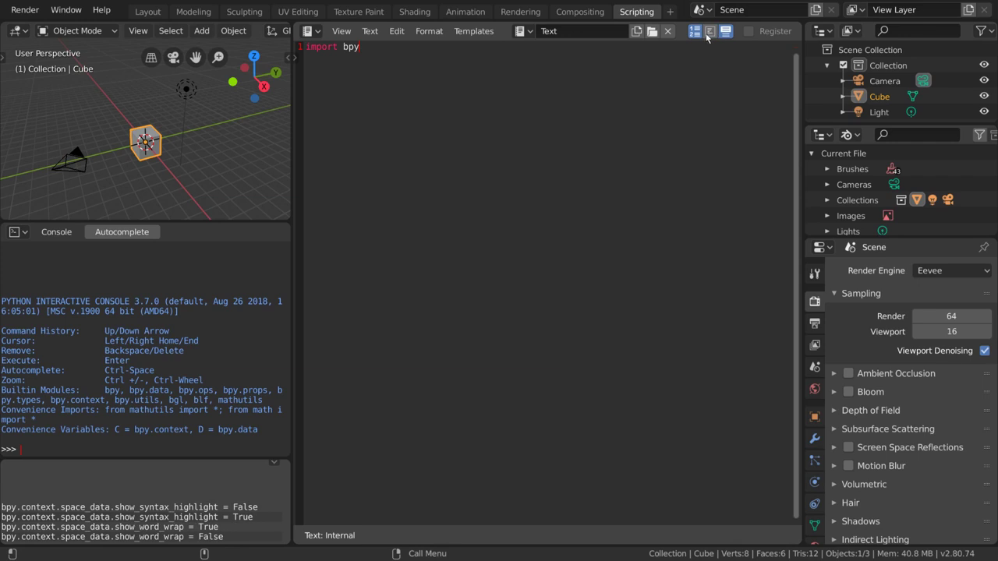
pyautogui.click(695, 32)
pyautogui.click(695, 32)
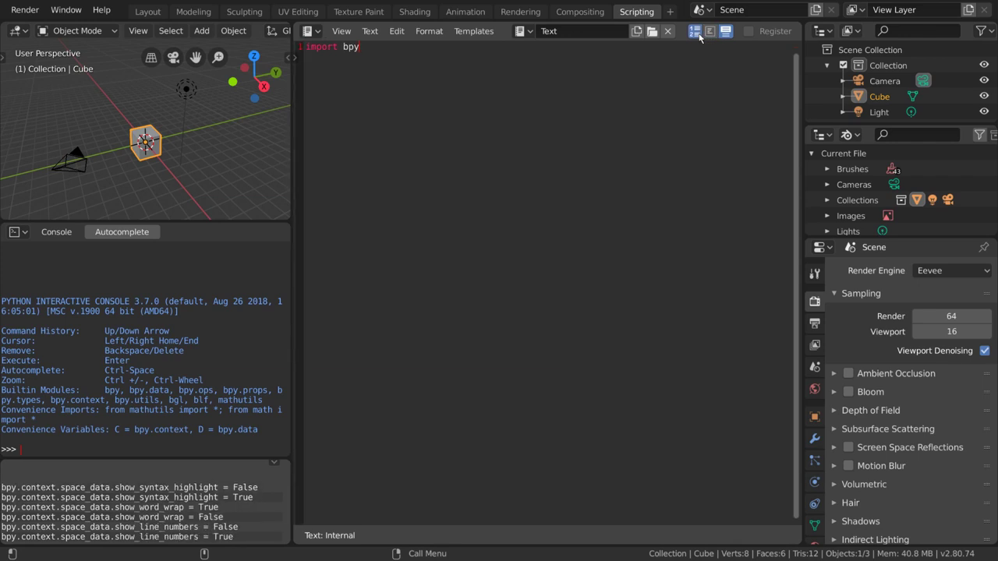
# Load the Python > Ui Menu template (ui_menu.py) into the text editor
pyautogui.click(474, 33)
pyautogui.moveTo(477, 48)
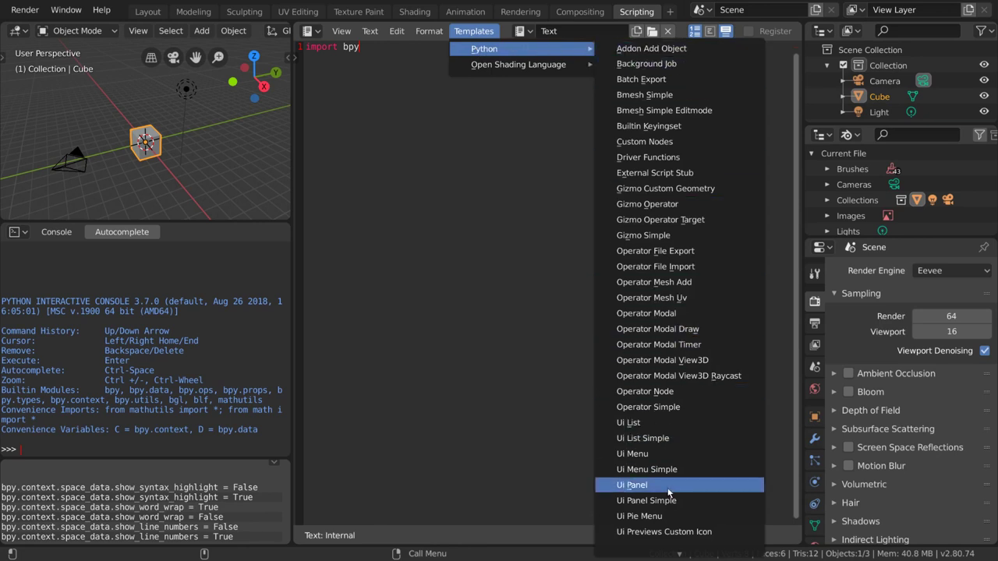
pyautogui.click(668, 454)
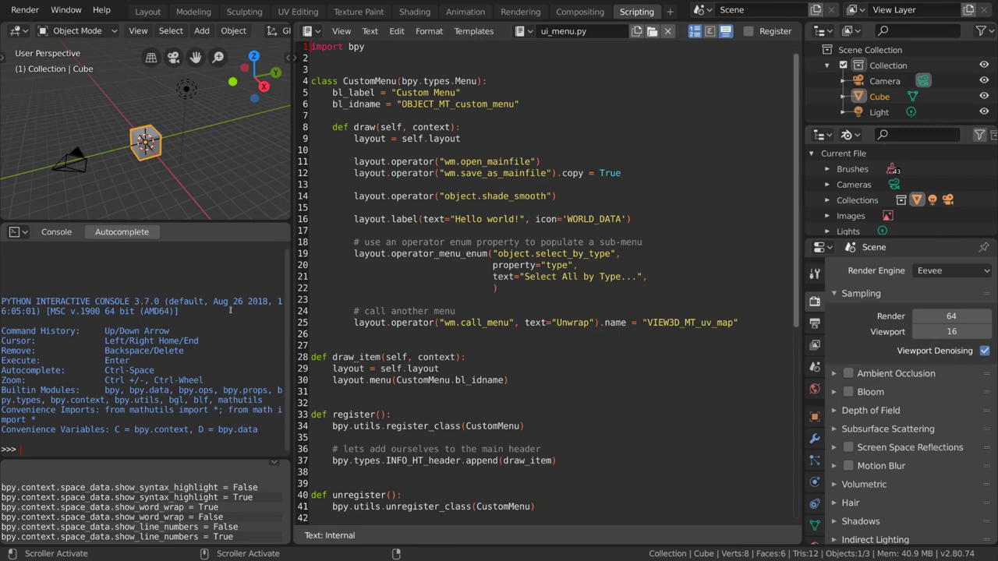
# Select and deselect the latest info-log report, and toggle syntax highlighting off and on
pyautogui.click(155, 537)
pyautogui.keyDown('shift'); pyautogui.click(156, 537); pyautogui.keyUp('shift')
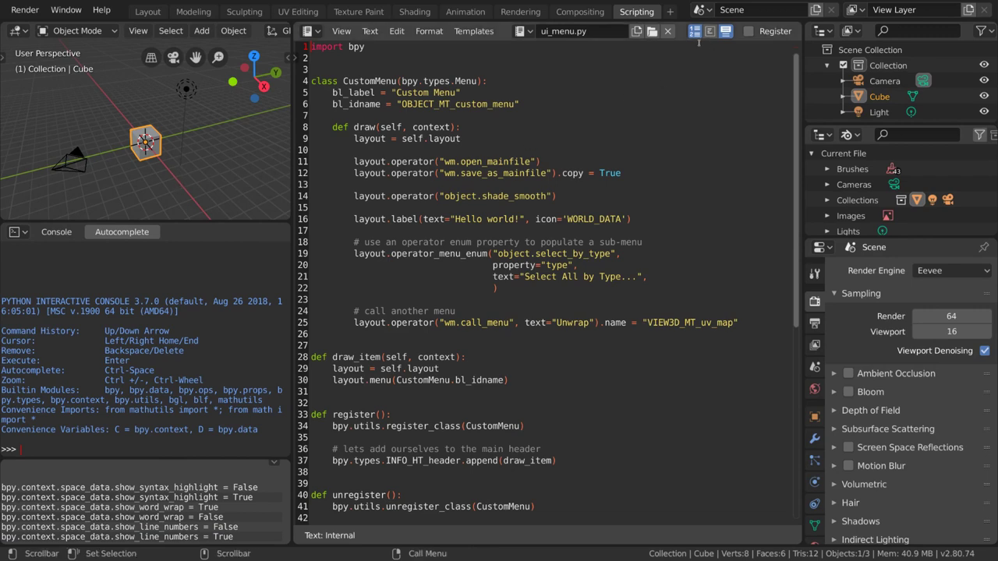
pyautogui.click(725, 31)
pyautogui.click(725, 31)
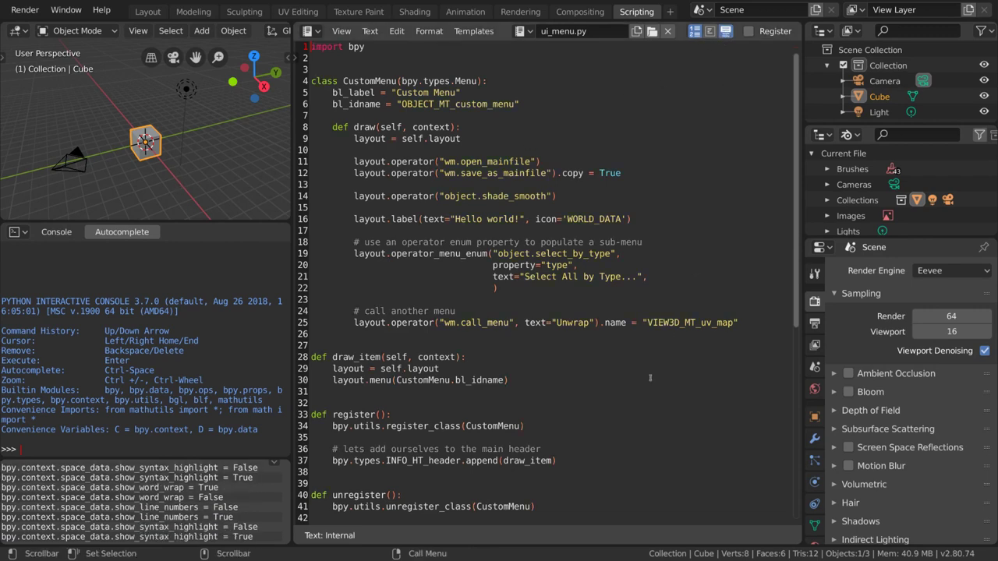
# Move the Light up and to the right in the viewport
pyautogui.click(186, 102)
pyautogui.press('g')
pyautogui.click(214, 134)
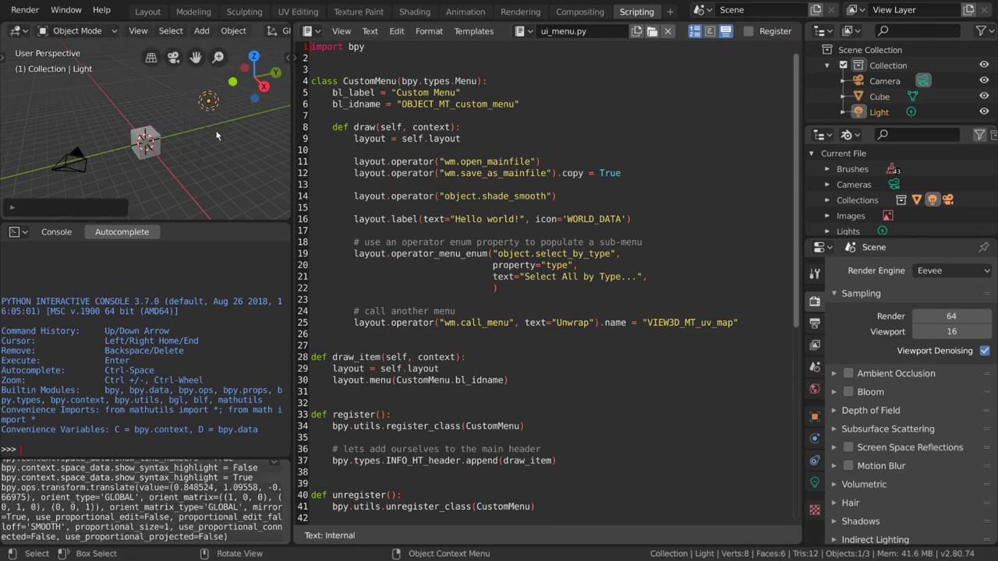
# Paste the translate report line into the Text text block
pyautogui.click(166, 505)
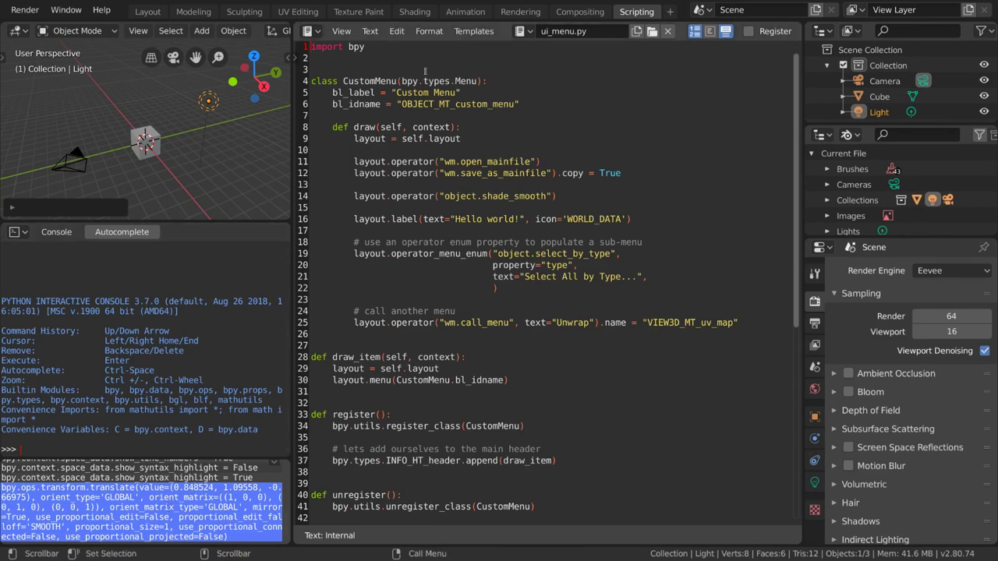
pyautogui.click(520, 31)
pyautogui.click(531, 53)
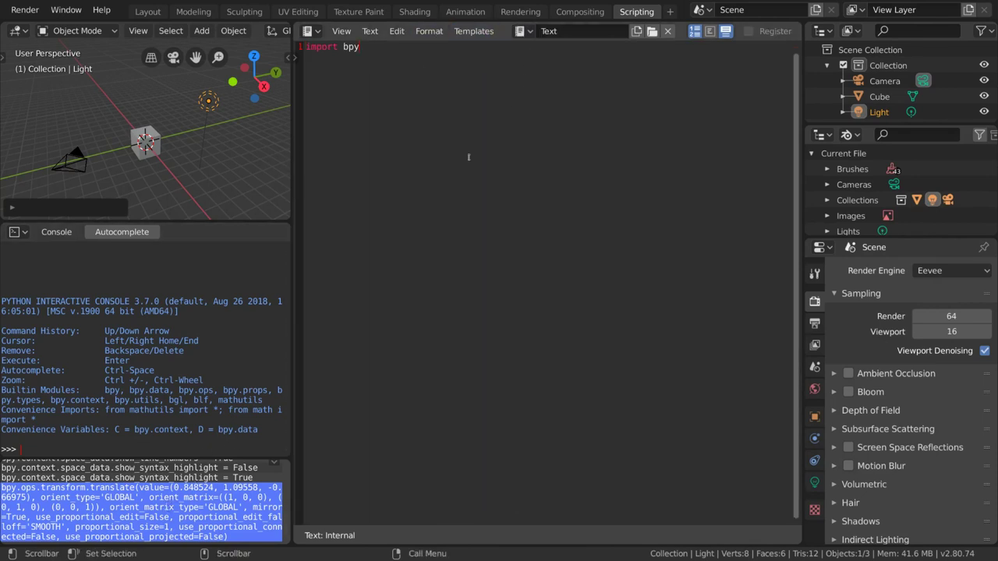
pyautogui.write("bpy.ops.transform.translate(value=(0.848524, 1.09558, -0.66975), orient_type='GLOBAL', orient_matrix=((1, 0, 0), (0, 1, 0), (0, 0, 1)), orient_matrix_type='GLOBAL', mirror=True, use_proportional_edit=False, proportional_edit_falloff='SMOOTH', proportional_size=1, use_proportional_connected=False, use_proportional_projected=False)")
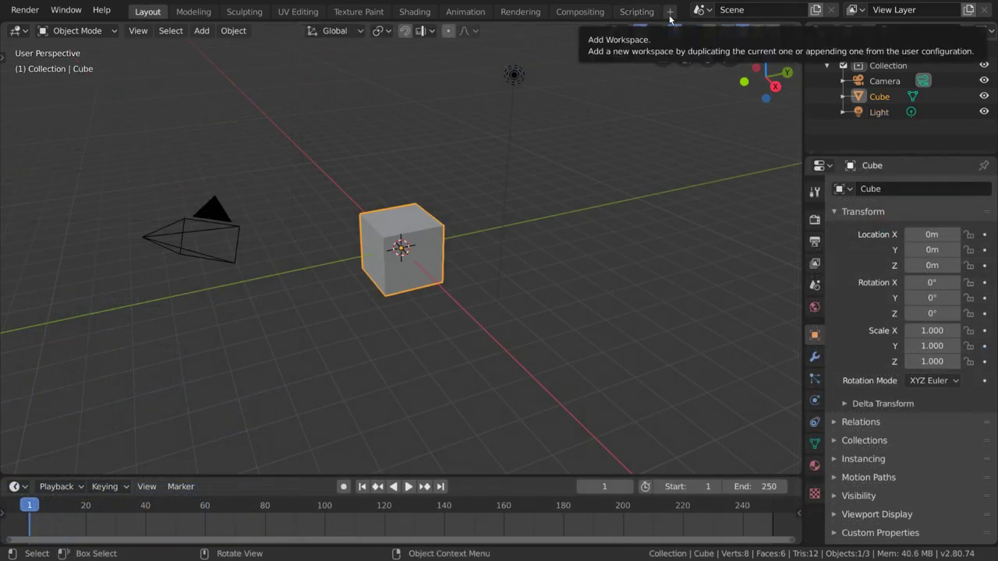
# Bring up the add-workspace menu and point to Duplicate Current
pyautogui.click(668, 14)
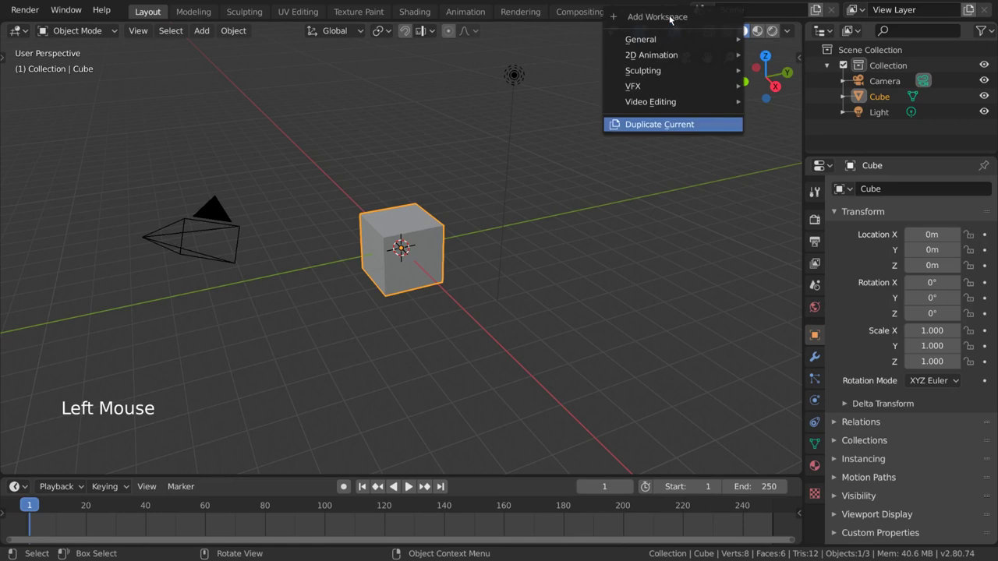
pyautogui.moveTo(665, 41)
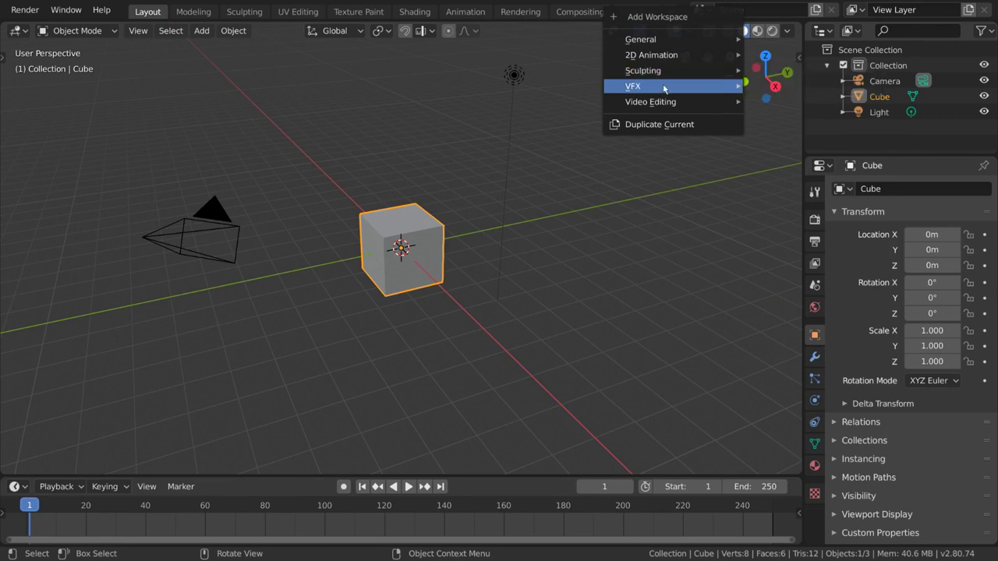
pyautogui.moveTo(663, 89)
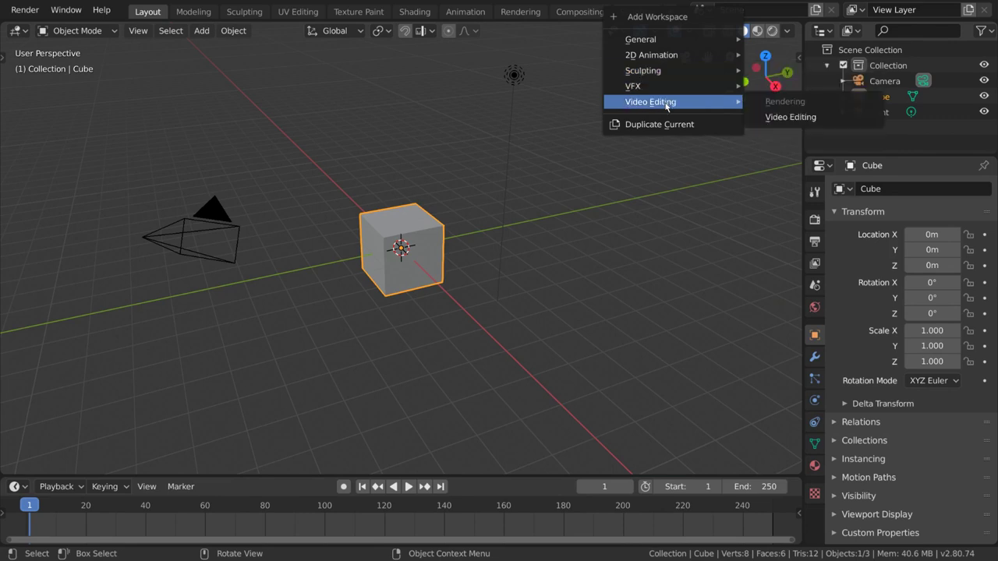
# Duplicate the workspace, rename it 'Dillon', and reorder it to the front
pyautogui.click(717, 131)
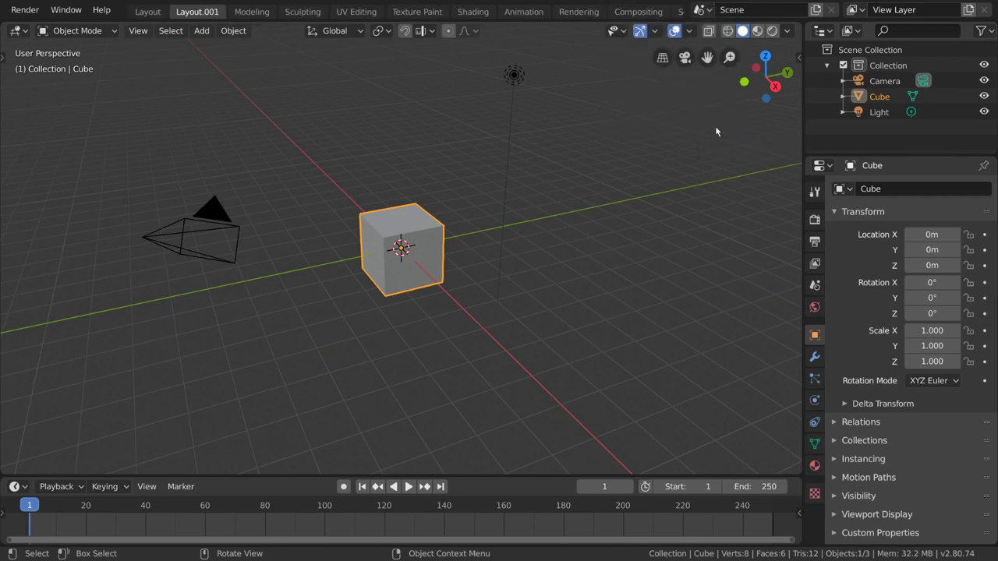
pyautogui.doubleClick(209, 12)
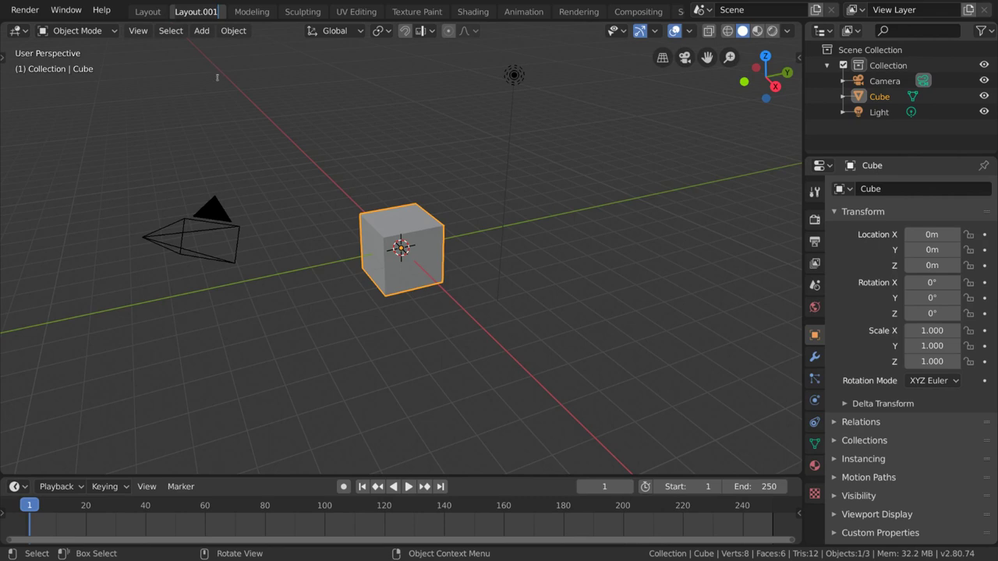
pyautogui.write('Dillon')
pyautogui.press('Return')
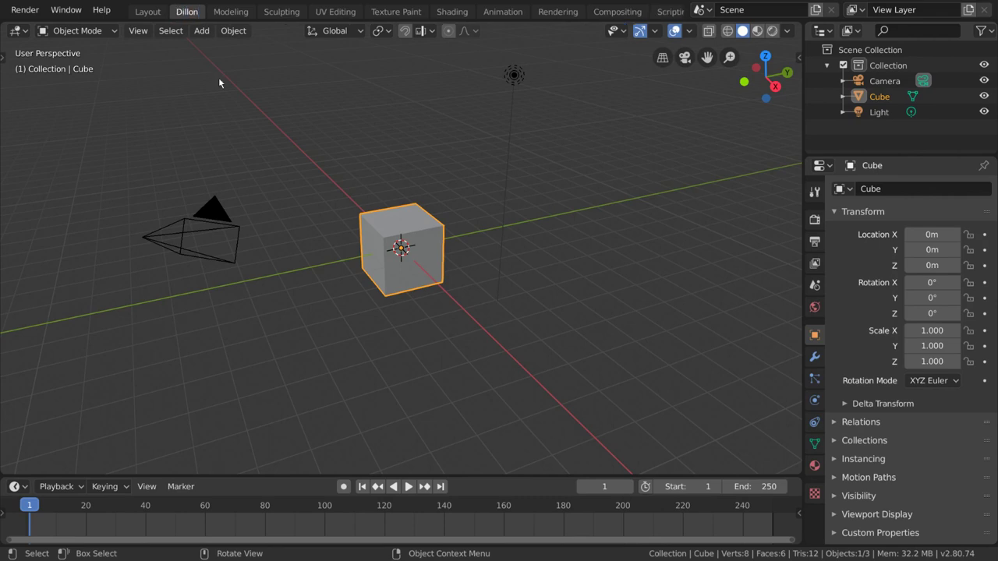
pyautogui.rightClick(199, 14)
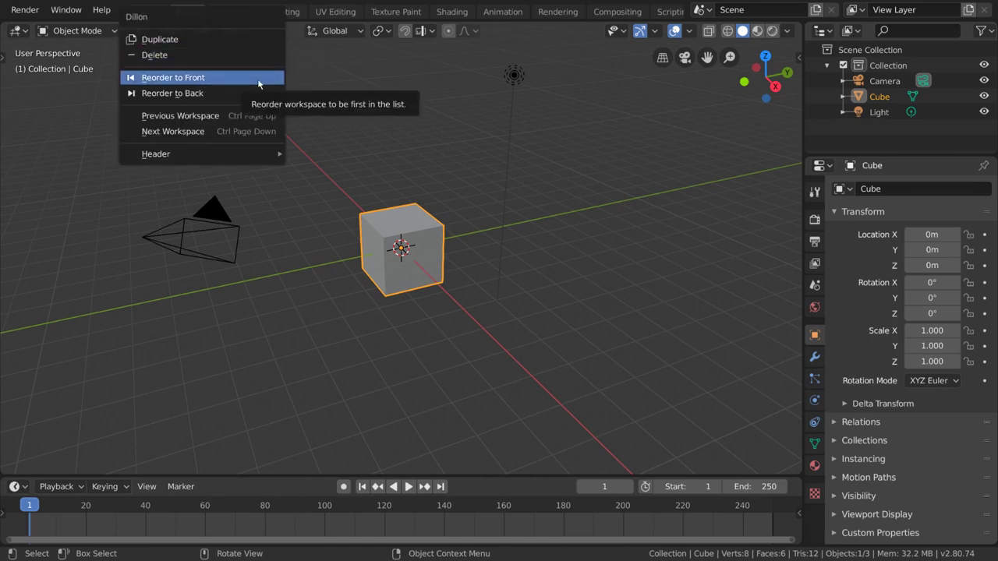
pyautogui.click(259, 77)
# Enlarge the timeline, widen the properties column, and make the timeline a texture node editor
pyautogui.moveTo(389, 477); pyautogui.dragTo(389, 382)
pyautogui.click(815, 284)
pyautogui.moveTo(804, 312); pyautogui.dragTo(672, 312)
pyautogui.rightClick(147, 13)
pyautogui.click(14, 391)
pyautogui.click(66, 332)
# Split the 3D view with a shader editor on the left, lower the outliner divider, then delete Dillon
pyautogui.moveTo(3, 377); pyautogui.dragTo(335, 367)
pyautogui.click(14, 30)
pyautogui.click(54, 138)
pyautogui.moveTo(728, 157); pyautogui.dragTo(728, 251)
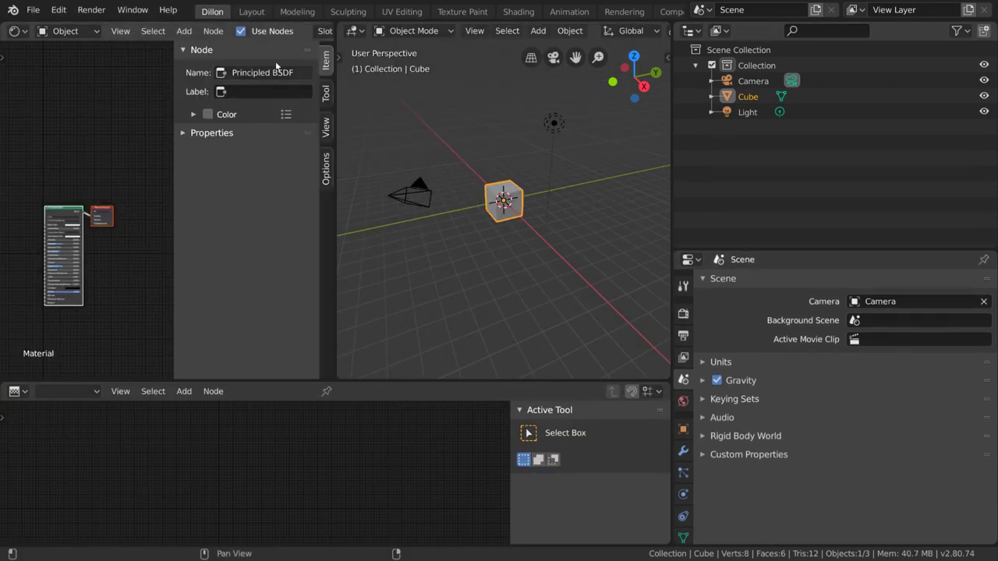
pyautogui.rightClick(210, 16)
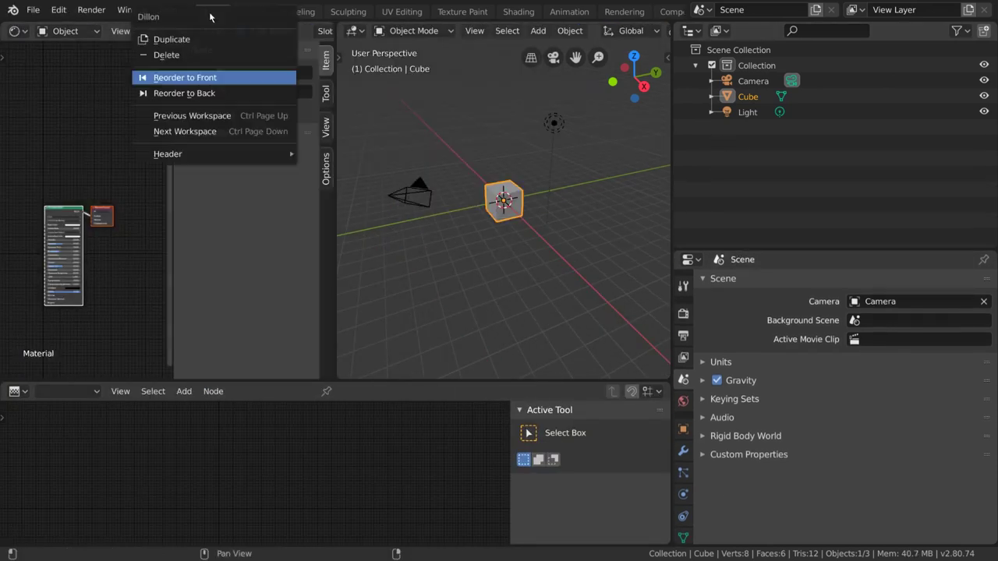
pyautogui.click(236, 56)
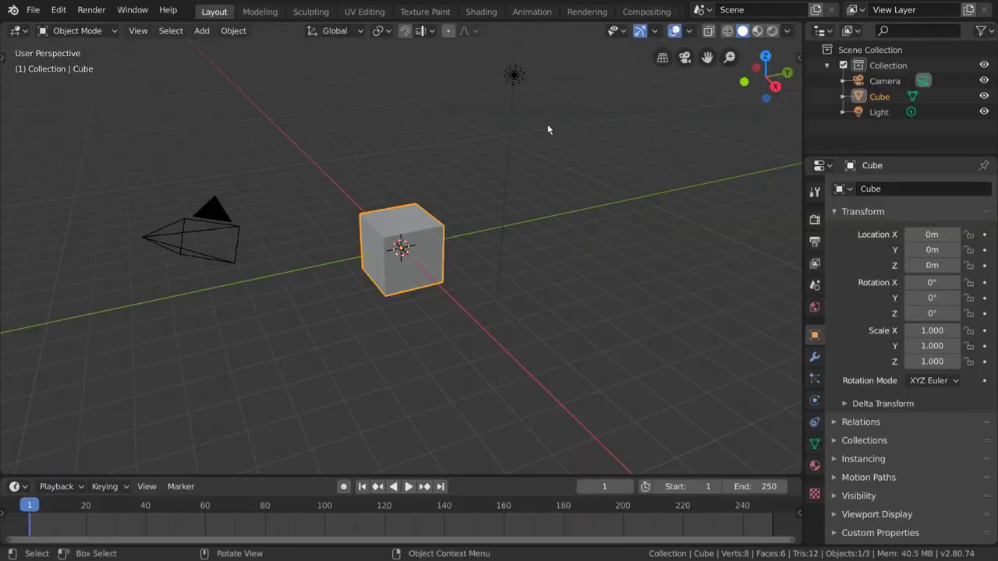
# Return to Layout and duplicate it as a new workspace
pyautogui.click(240, 12)
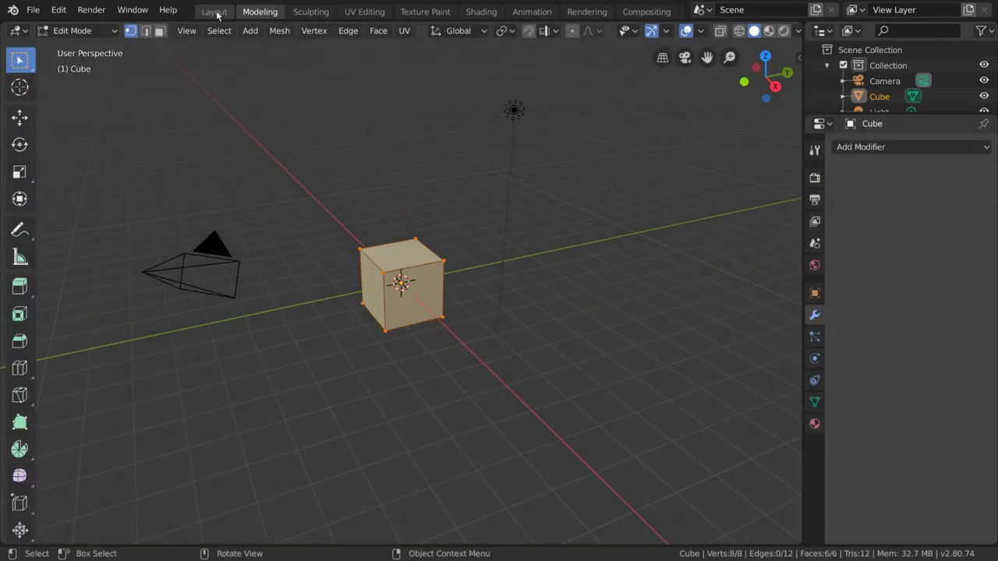
pyautogui.click(219, 12)
pyautogui.scroll(-3, 664, 12)
pyautogui.click(666, 13)
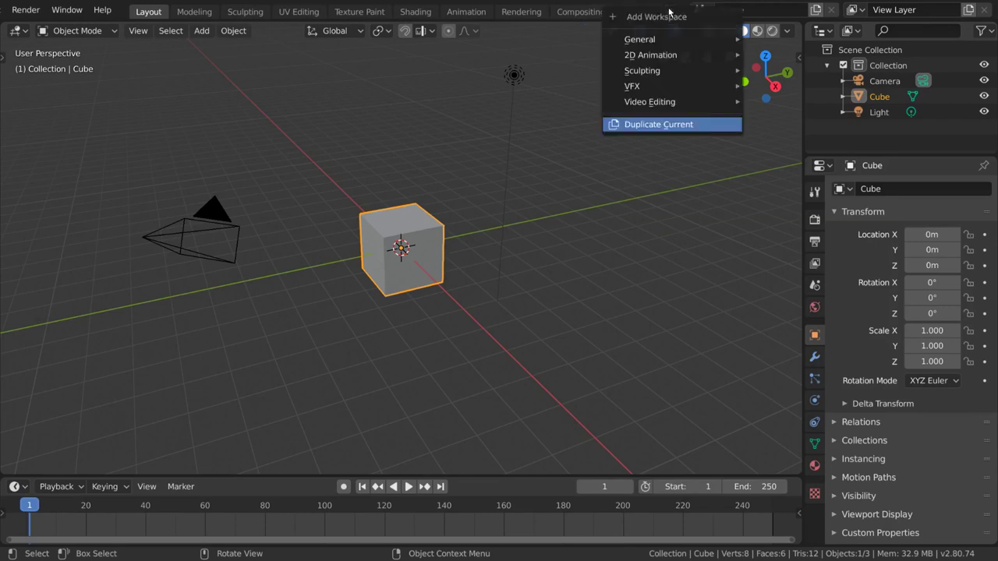
pyautogui.click(612, 127)
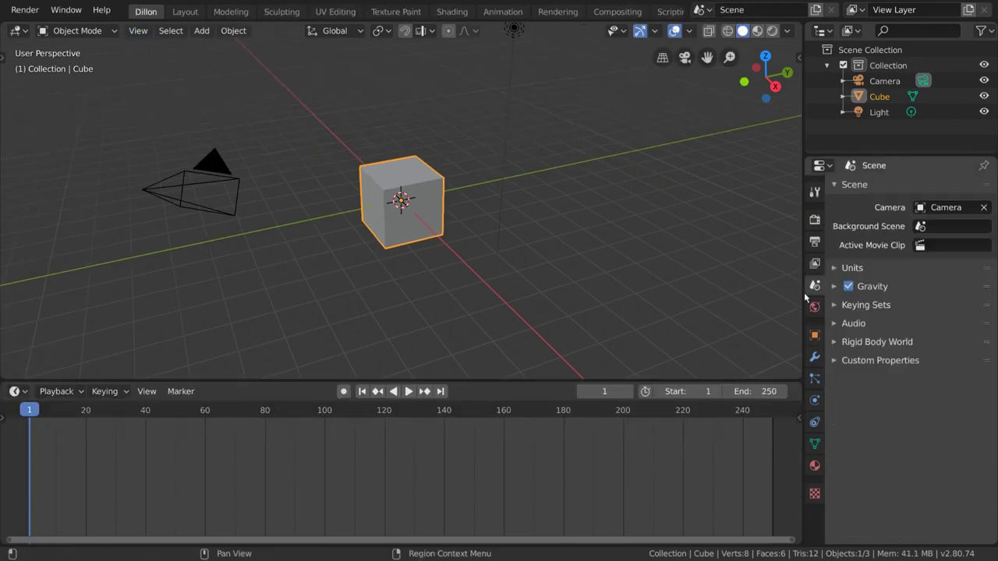
# Arrange the copy: wider properties, texture node editor below, shader editor beside the 3D view
pyautogui.moveTo(804, 297); pyautogui.dragTo(672, 297)
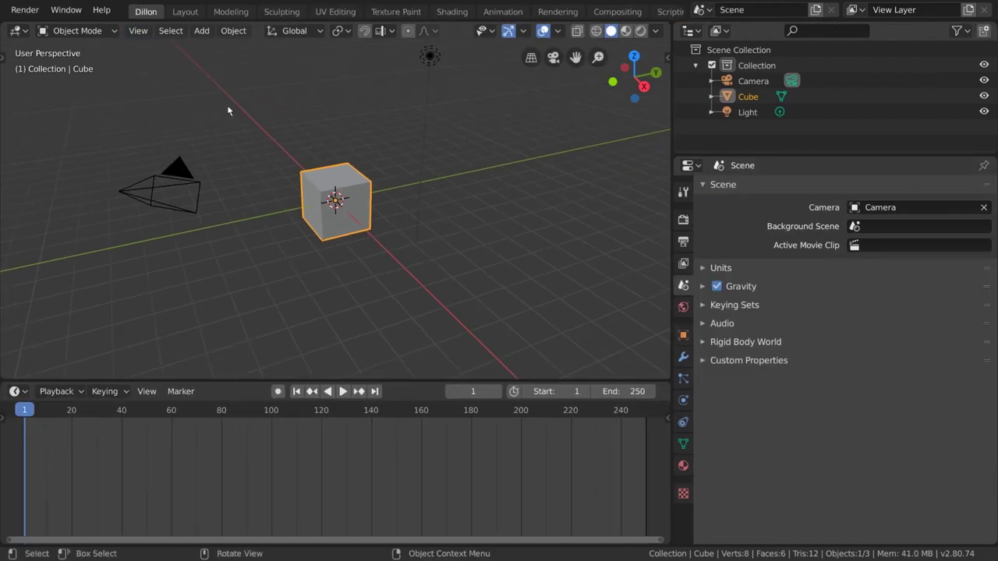
pyautogui.click(17, 390)
pyautogui.click(89, 341)
pyautogui.rightClick(132, 380)
pyautogui.click(334, 234)
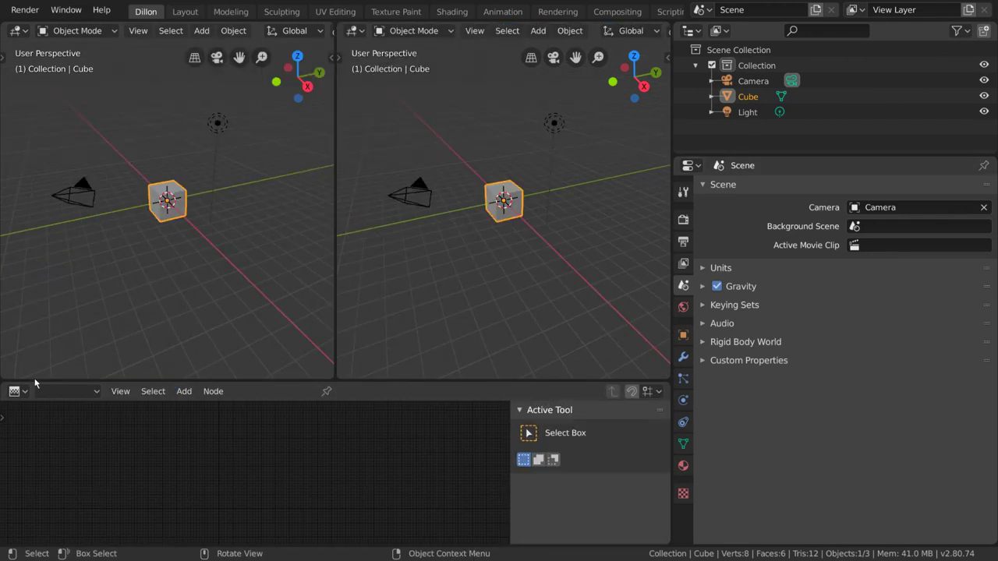
pyautogui.click(15, 30)
pyautogui.click(54, 101)
pyautogui.moveTo(834, 156); pyautogui.dragTo(834, 251)
# Save the current setup via File > Defaults > Save Startup File and confirm
pyautogui.click(34, 9)
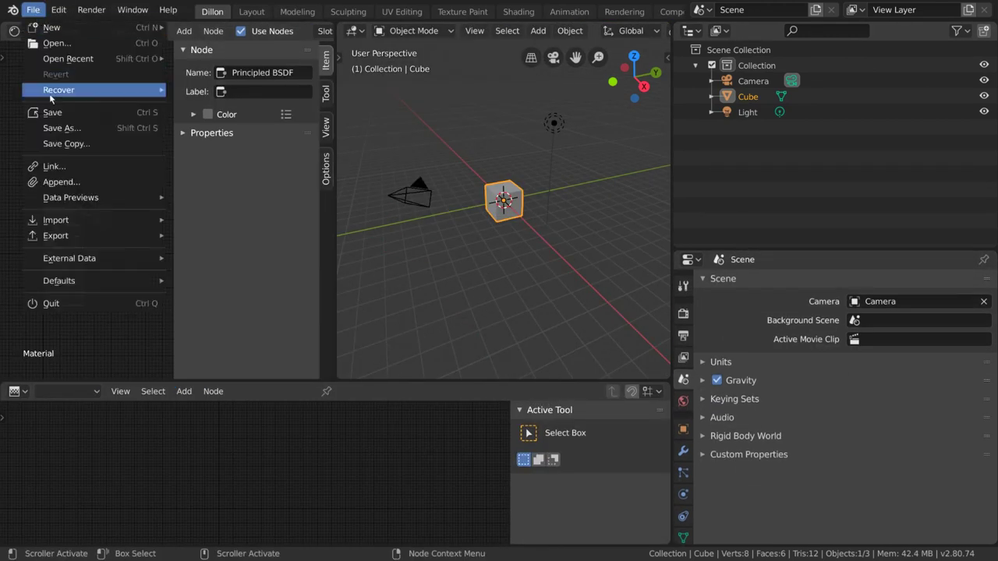
pyautogui.moveTo(132, 280)
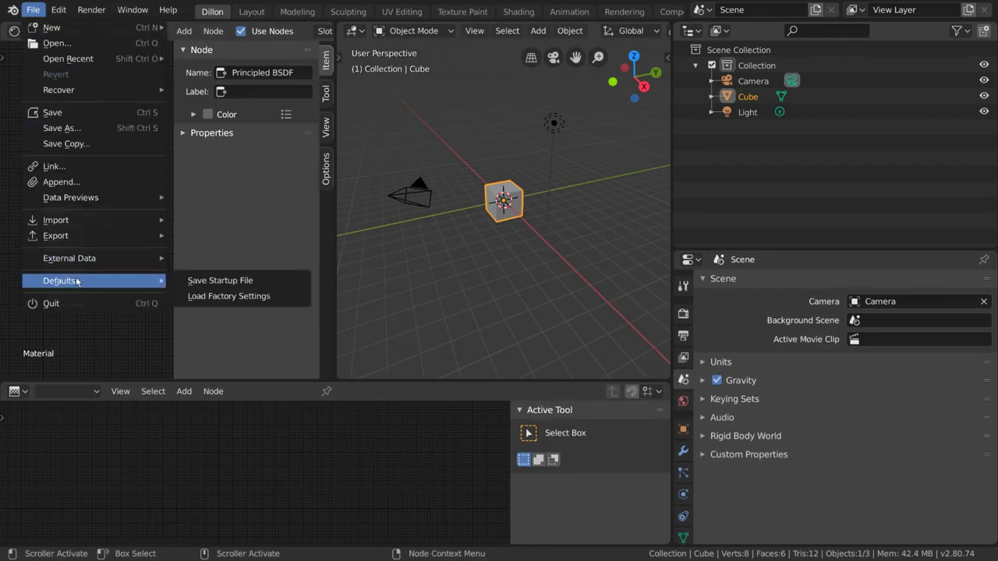
pyautogui.click(272, 282)
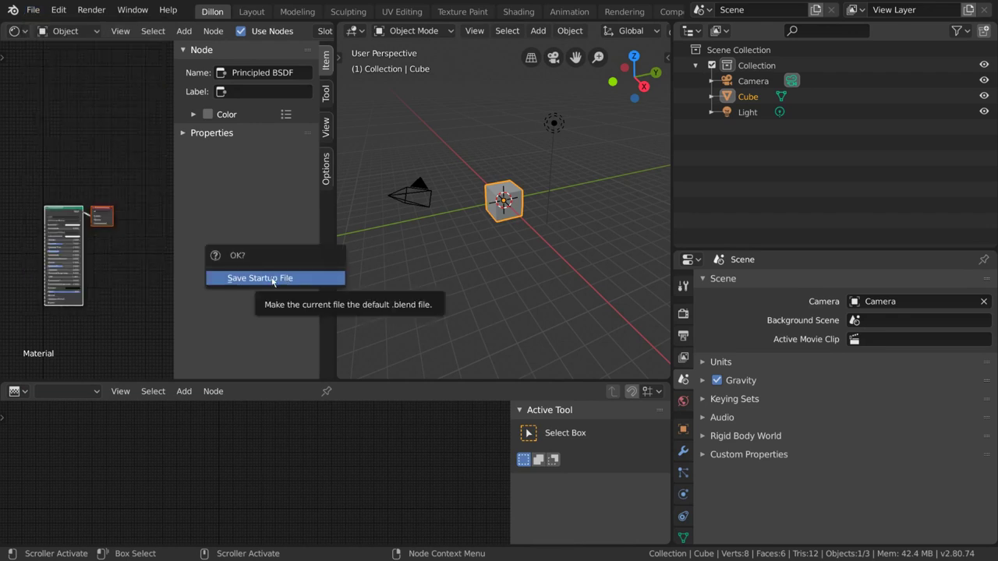
pyautogui.click(321, 281)
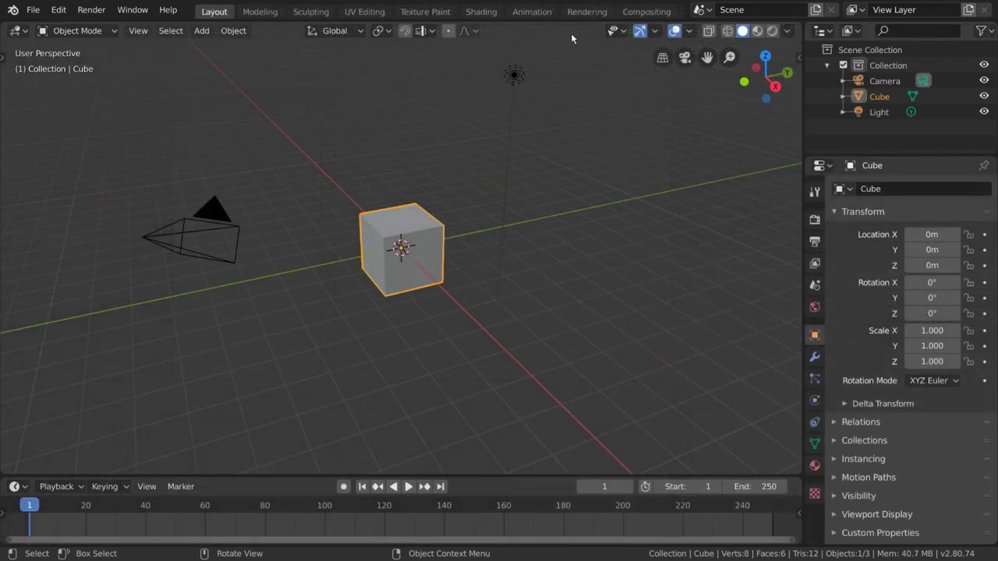
pyautogui.click(670, 10)
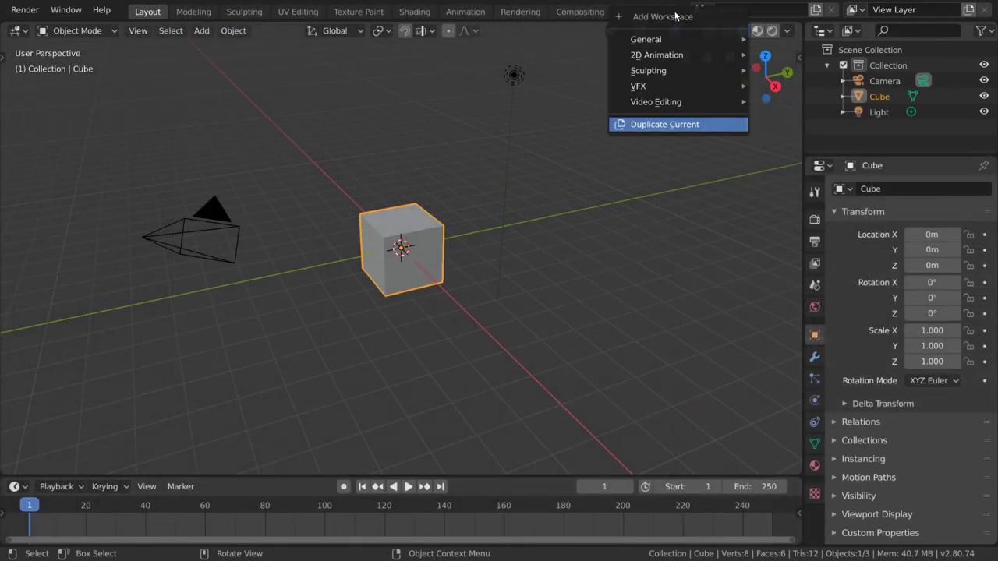
pyautogui.moveTo(679, 56)
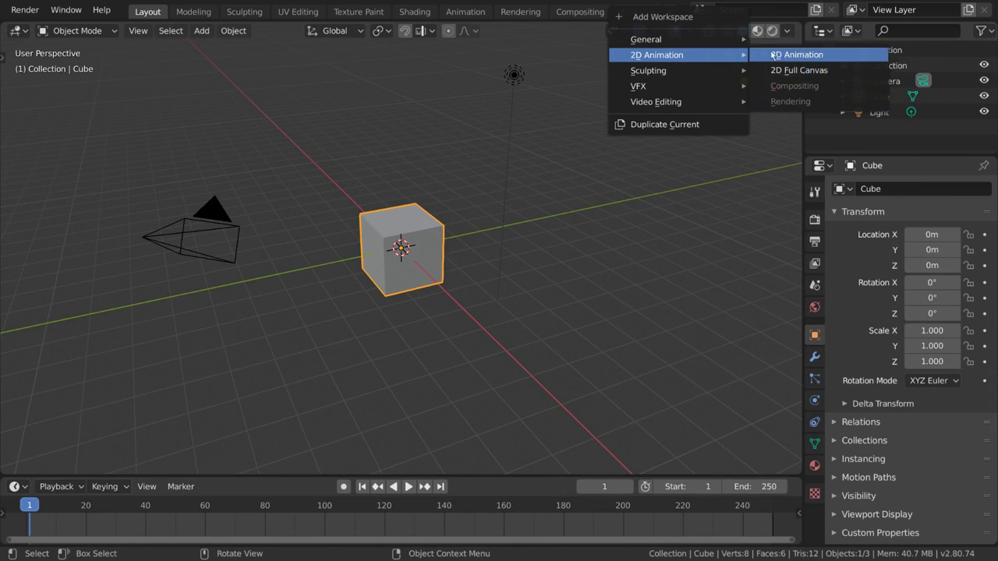
pyautogui.moveTo(707, 86)
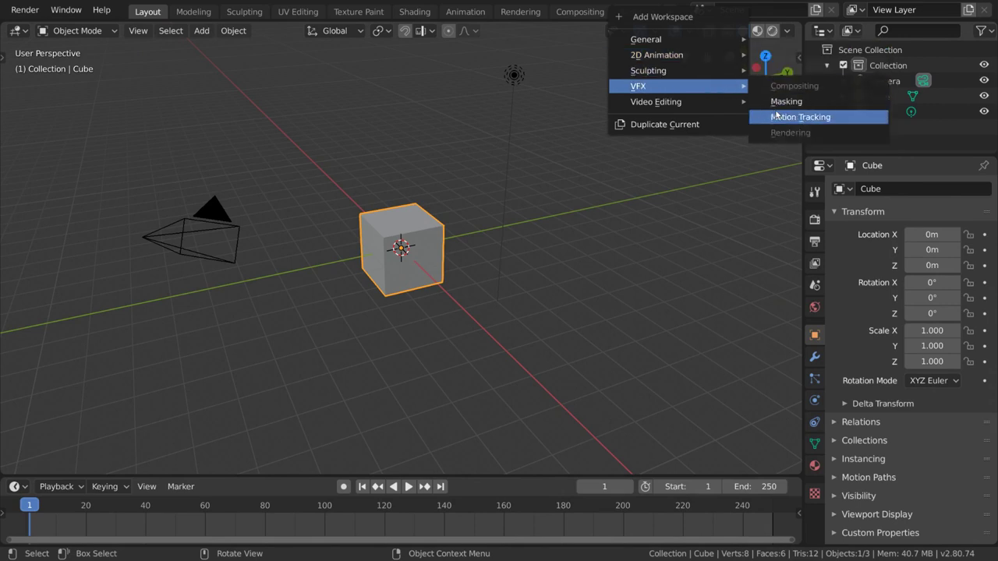
pyautogui.moveTo(741, 105)
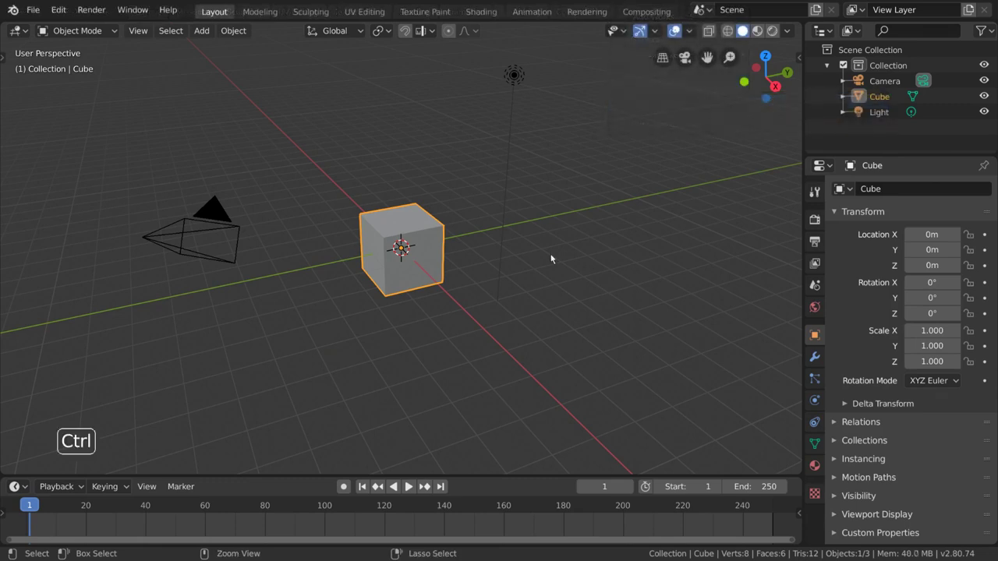
pyautogui.hotkey('ctrl', 'n')
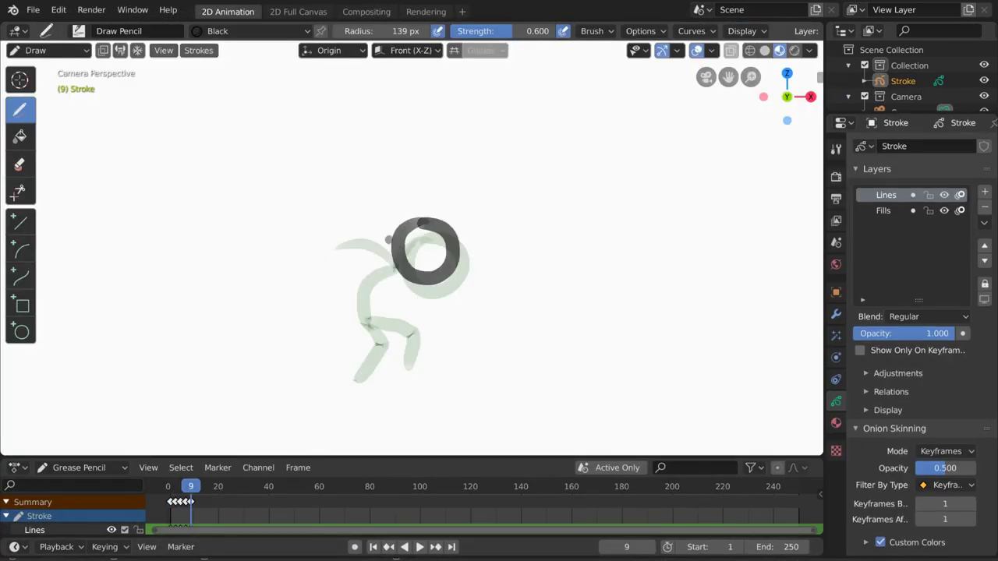
pyautogui.moveTo(391, 243); pyautogui.dragTo(365, 324)
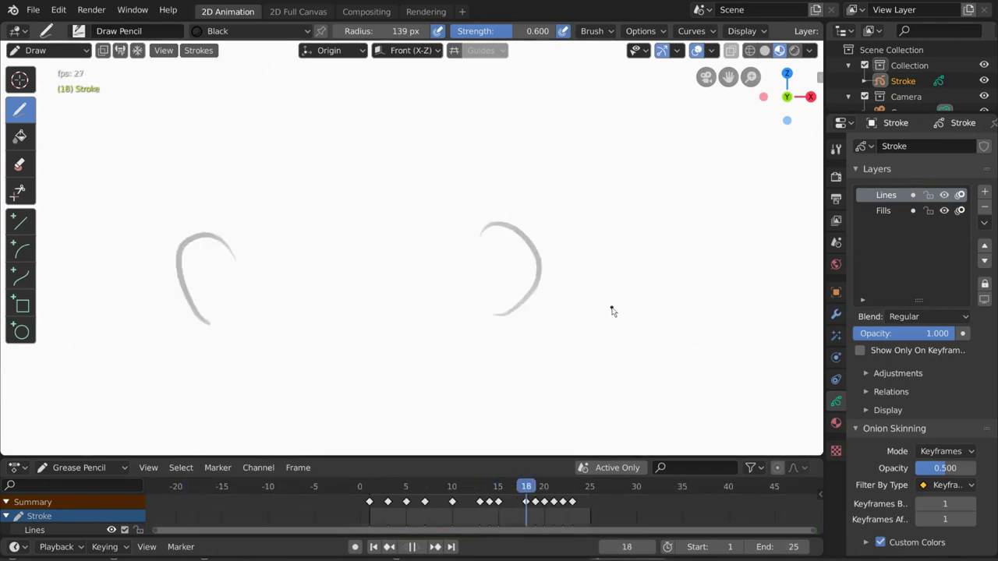
pyautogui.hotkey('ctrl', 'n')
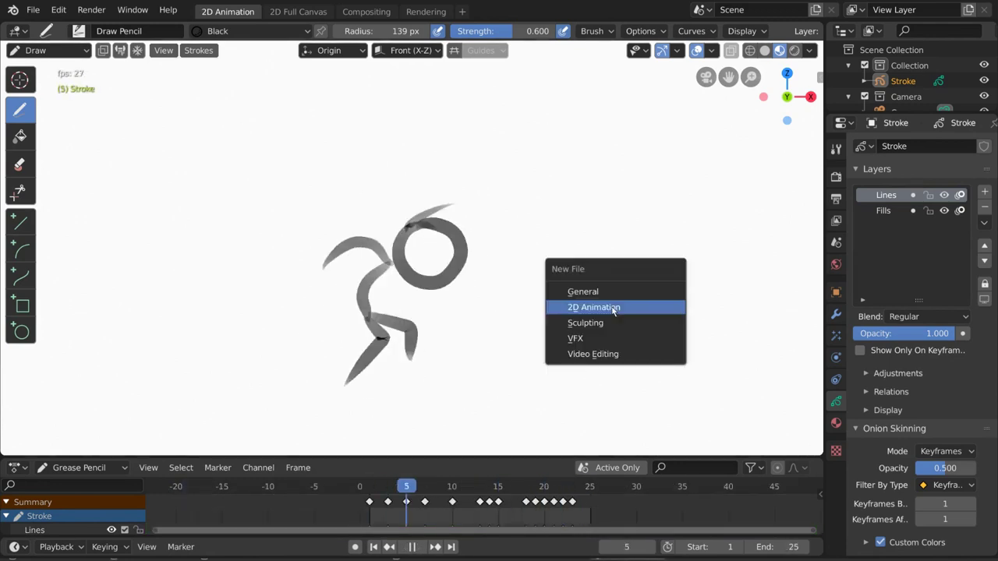
pyautogui.click(619, 337)
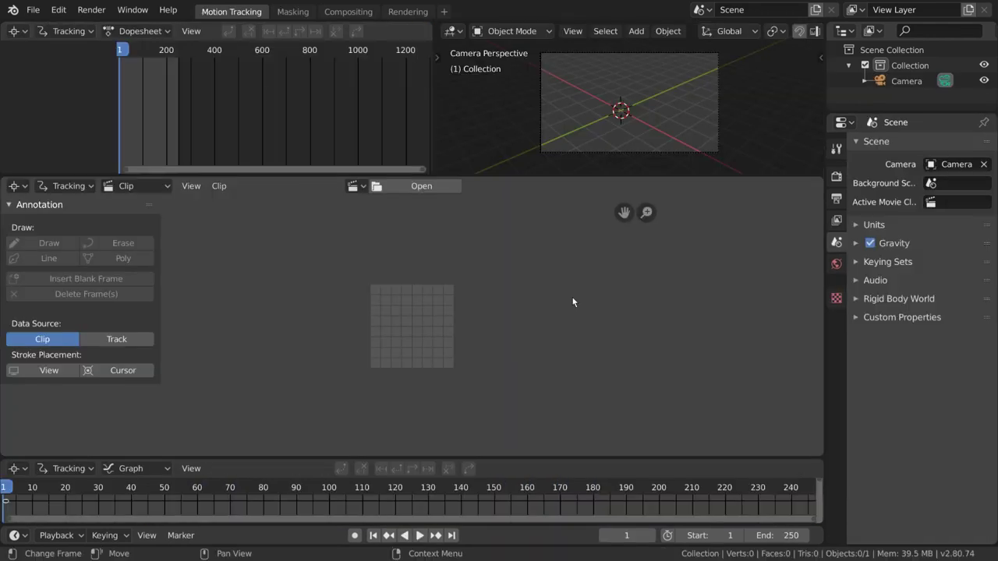